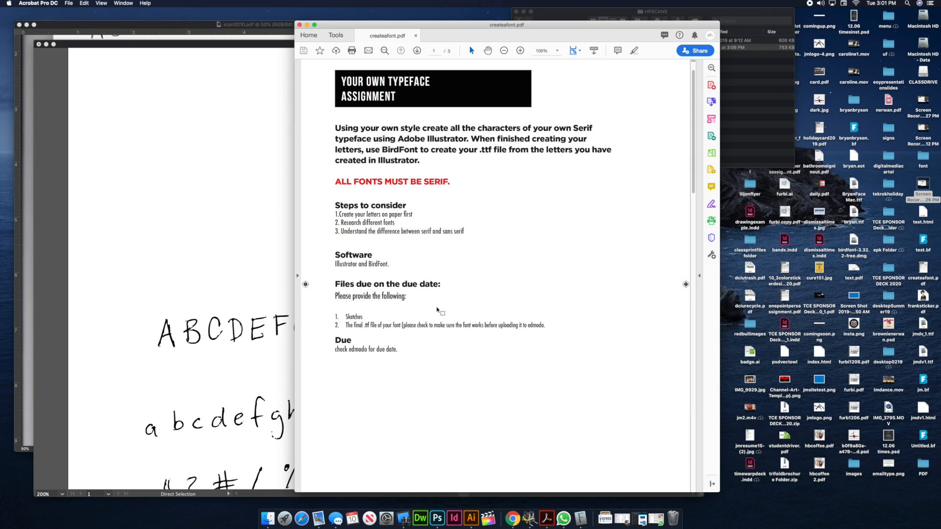
Switch to Photoshop to check the full scanned page of handwritten characters, and close the Timeline panel
click(437, 517)
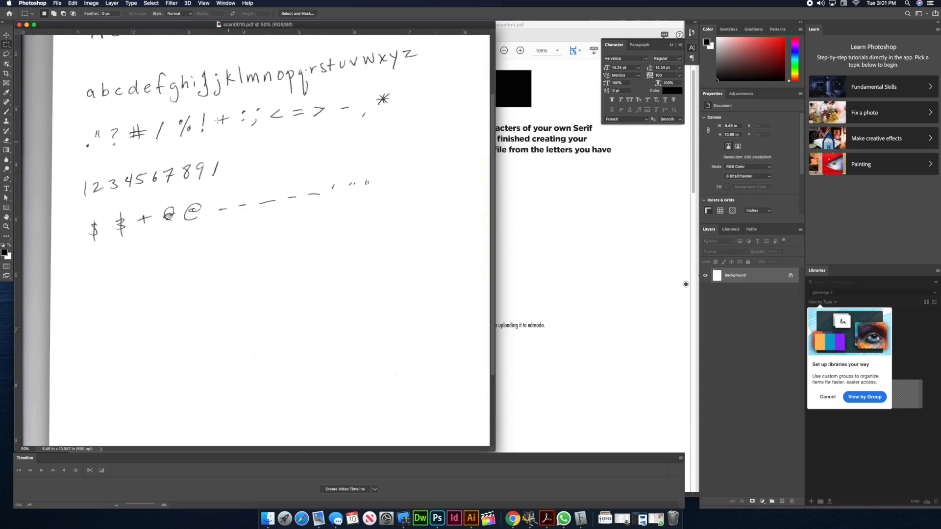
scroll(151, 132, up, 5)
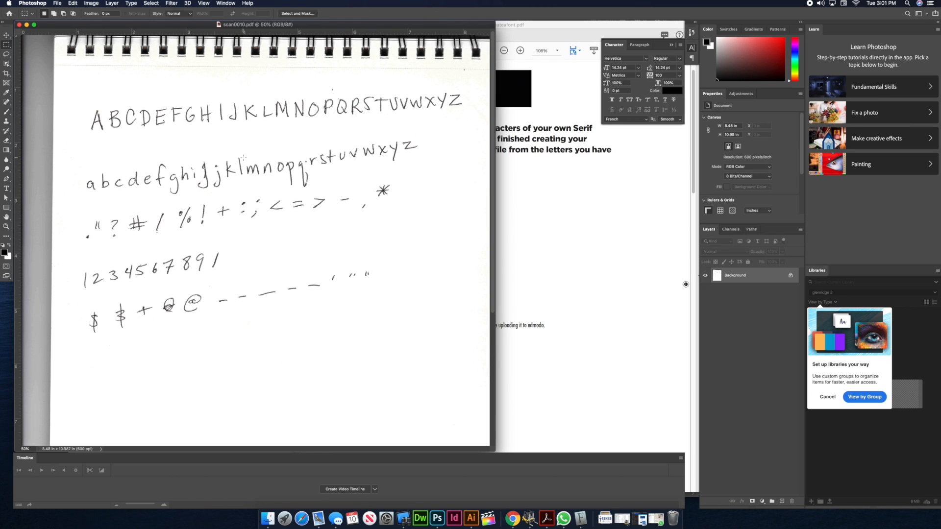
scroll(244, 158, down, 1)
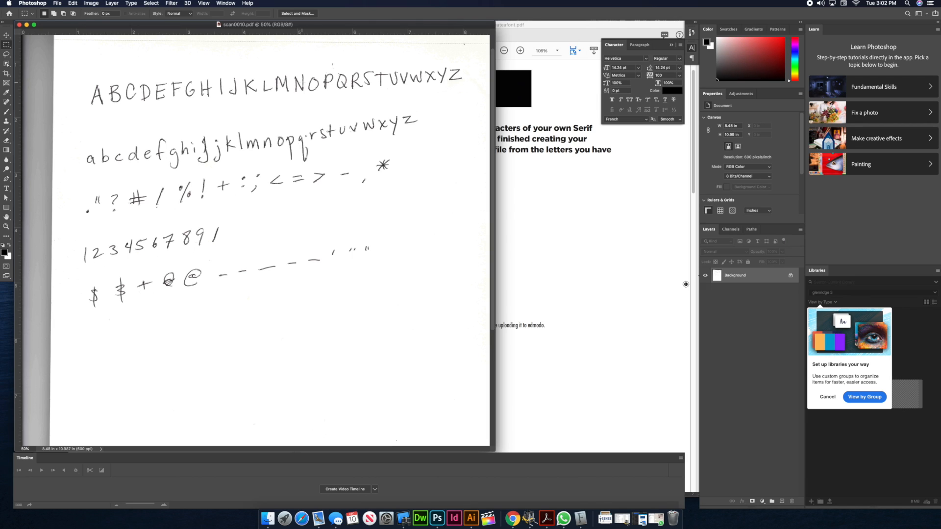
click(680, 457)
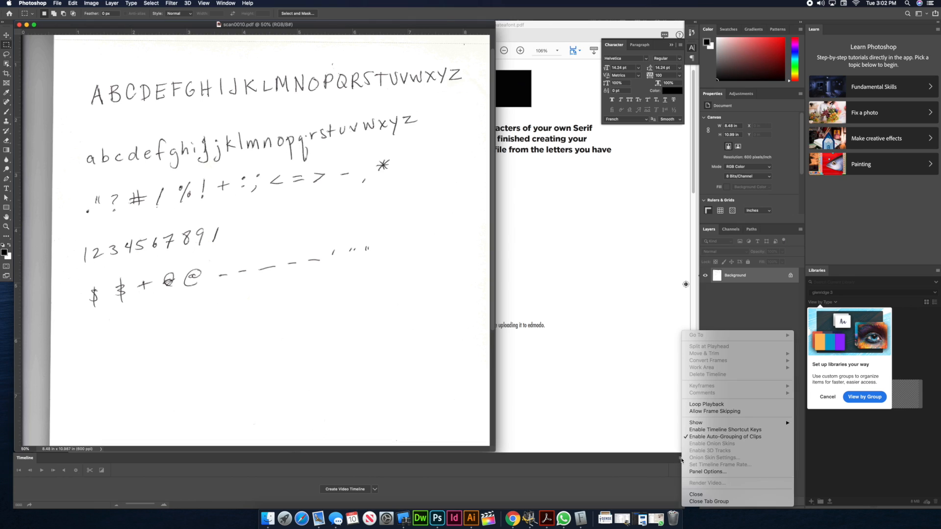
click(696, 494)
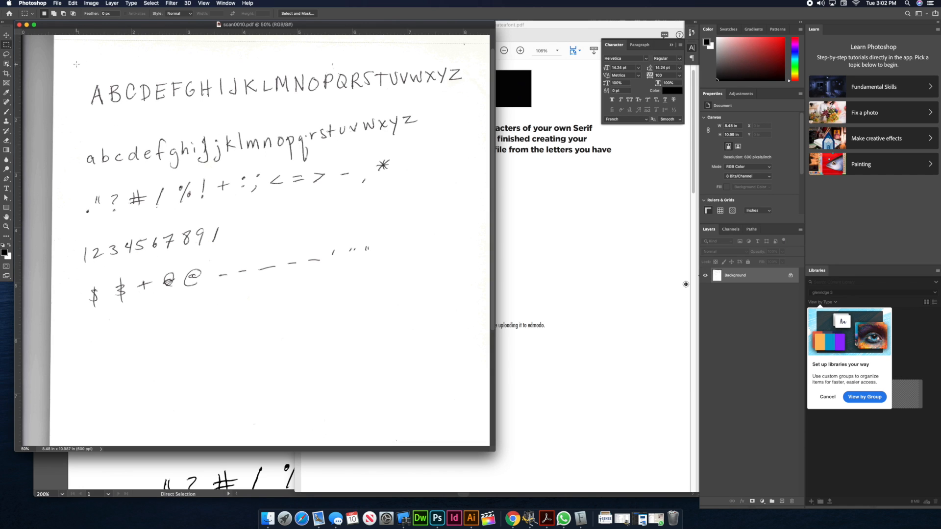
Crop the scan to an area of about 7.19 by 4.86 in around all the handwritten characters
drag(75, 57, 471, 325)
click(91, 3)
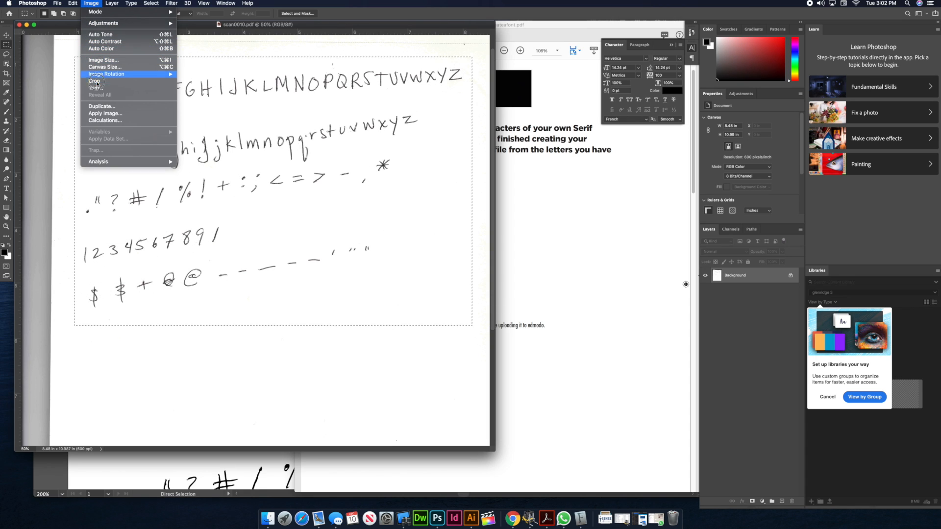
click(101, 82)
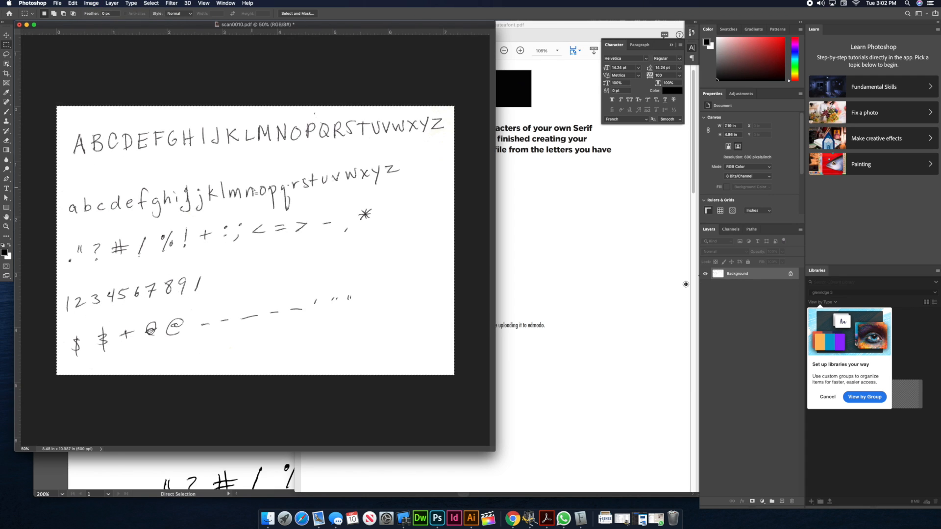
Apply a Brightness/Contrast adjustment to the cropped scan with brightness -48 and contrast 76
click(95, 5)
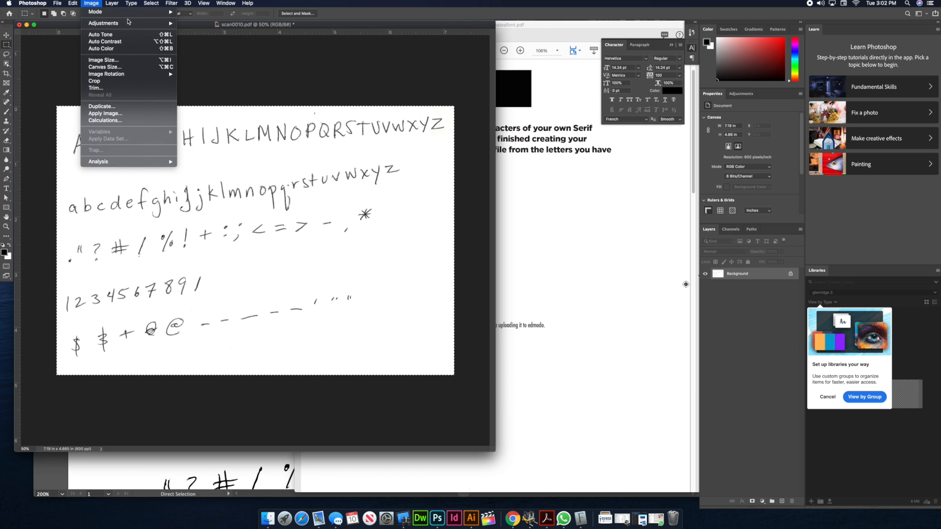
mouse_move(131, 23)
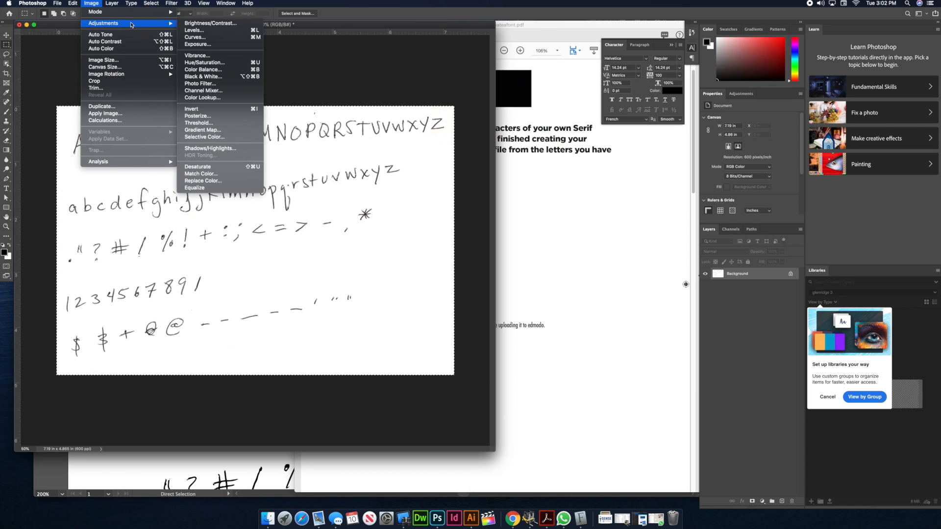
click(199, 25)
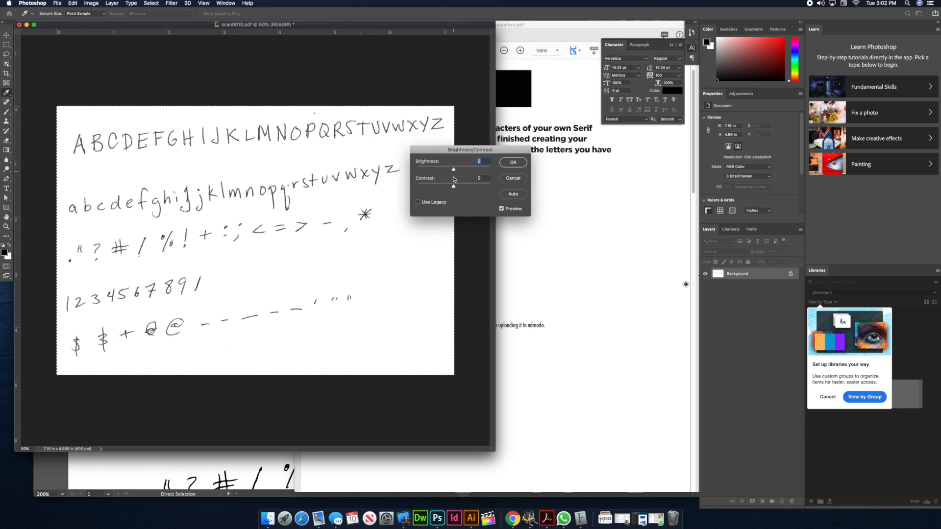
drag(453, 186, 441, 171)
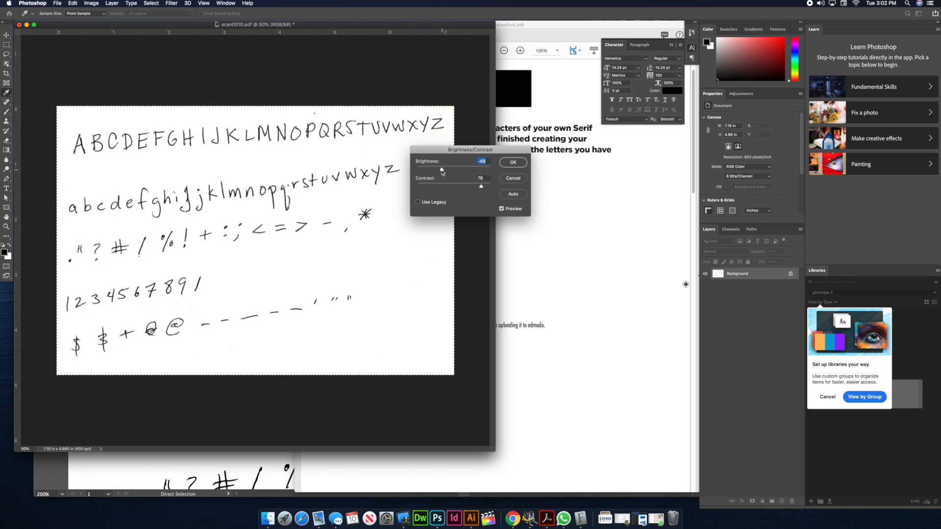
key(Return)
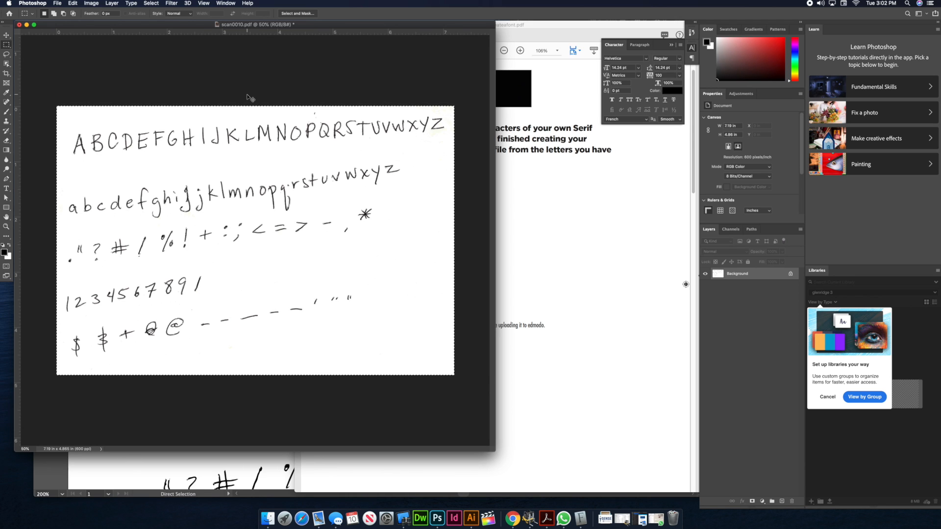
Switch to Illustrator and select and copy the handwritten capital A from the traced alphabet
key(super+Tab)
key(super+Tab)
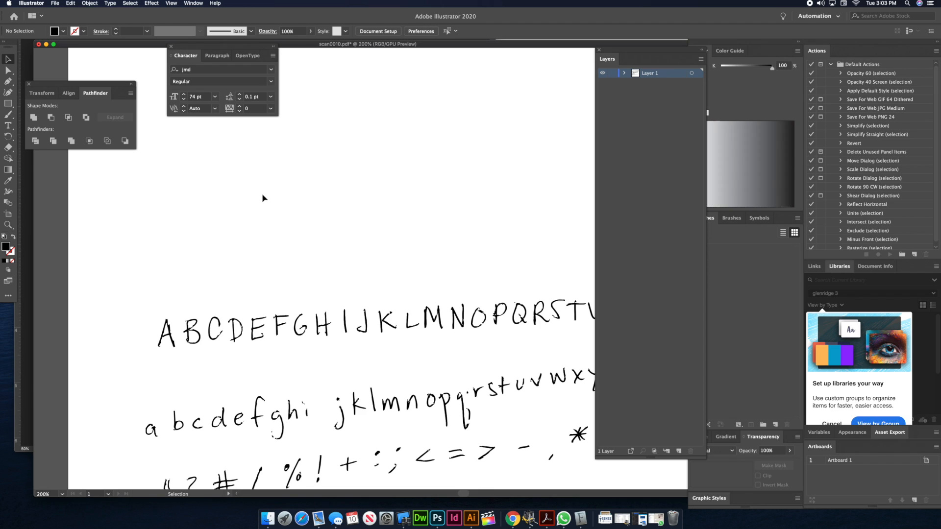
drag(336, 319, 327, 186)
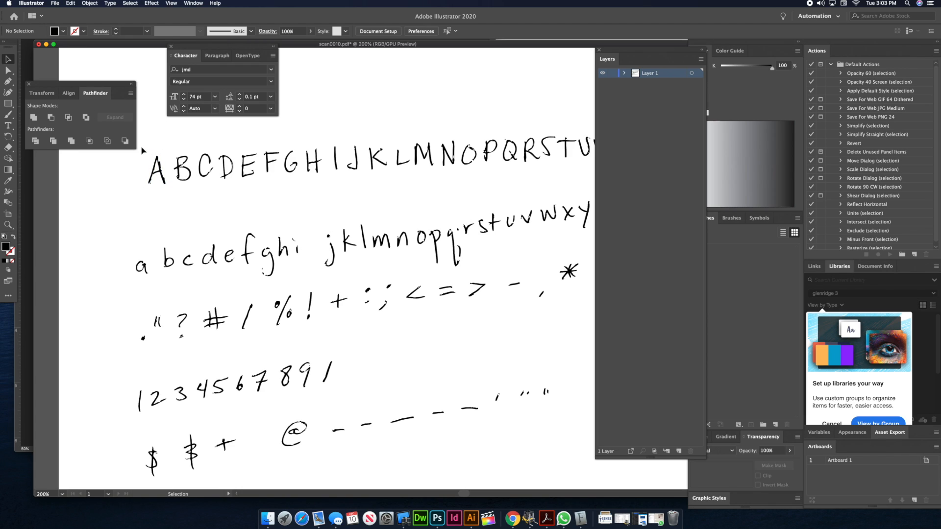
drag(142, 148, 169, 190)
key(a)
key(super+equal)
key(super+equal)
key(super+equal)
key(v)
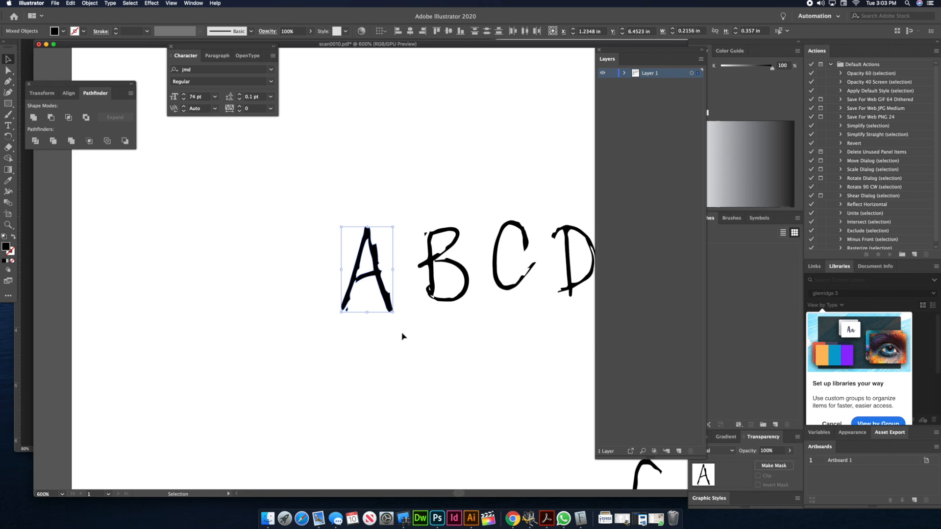
key(a)
key(v)
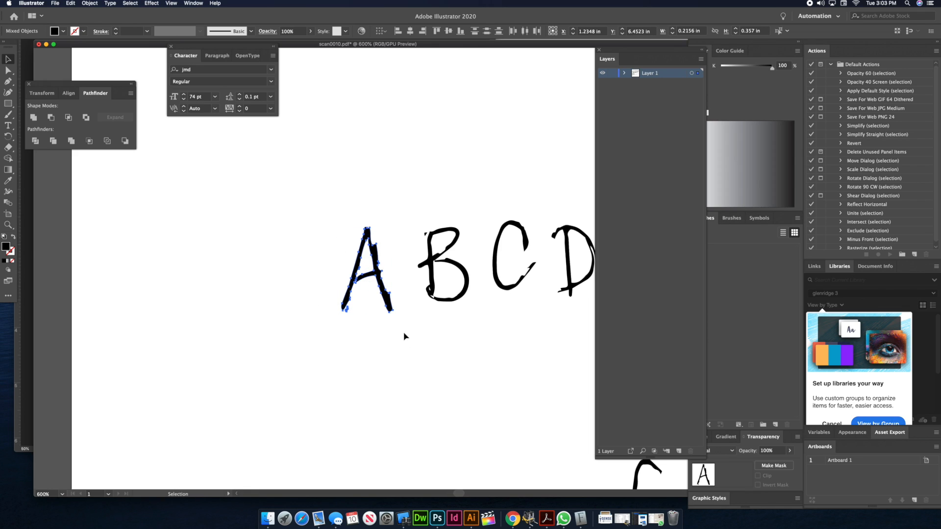
Launch BirdFontNonCommercial and choose the SIL Open Font License
key(super+space)
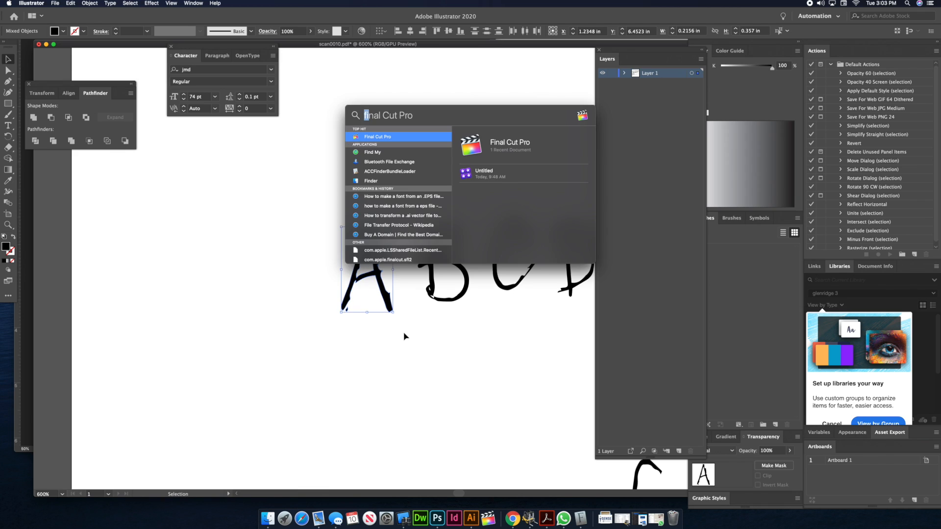
text(birdFontNonCommercial)
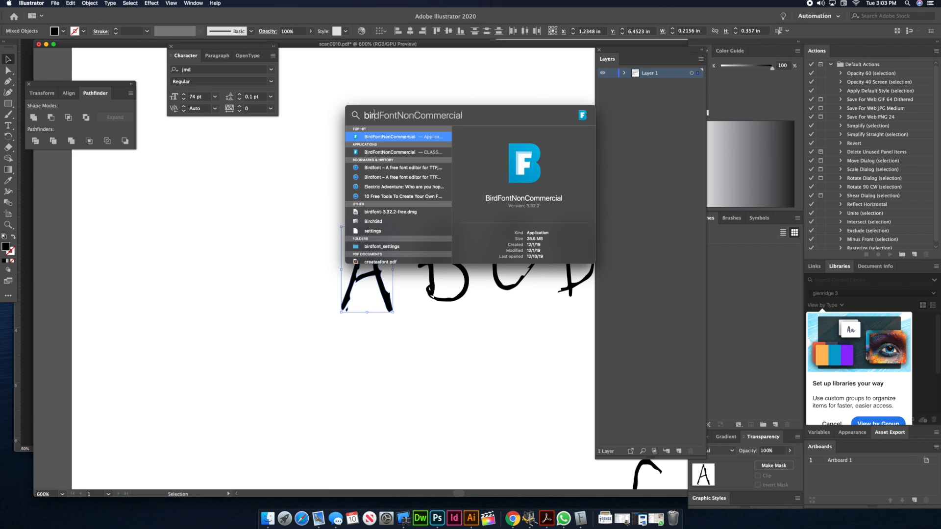
key(Return)
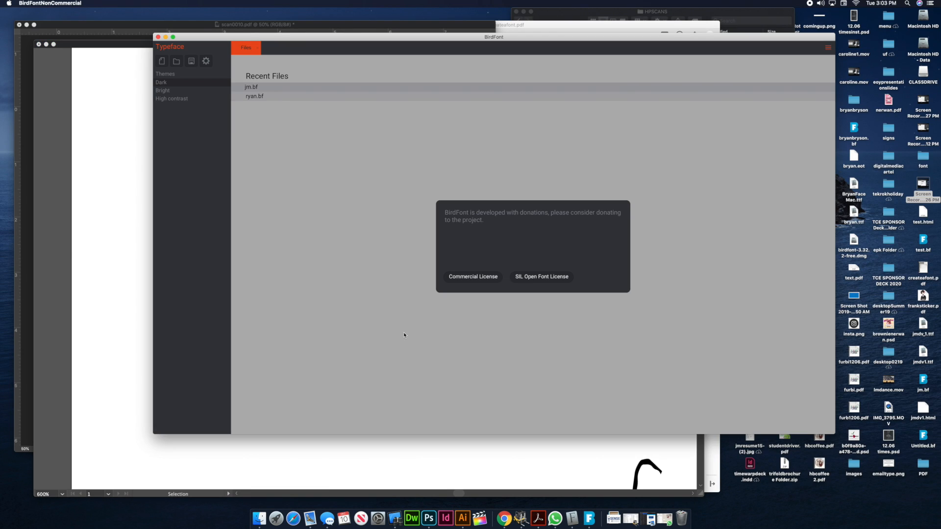
click(540, 277)
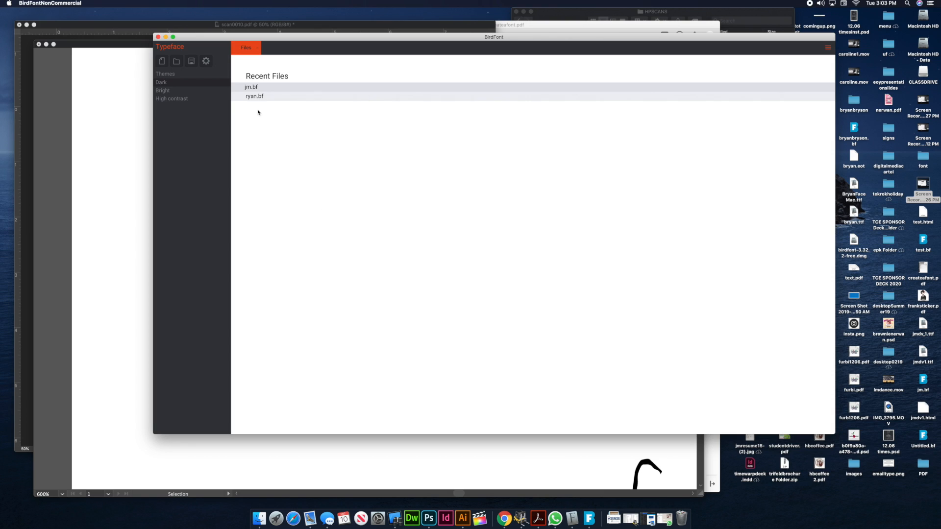
Create a new typeface, look through its Unicode character set and return to the Default set
click(162, 62)
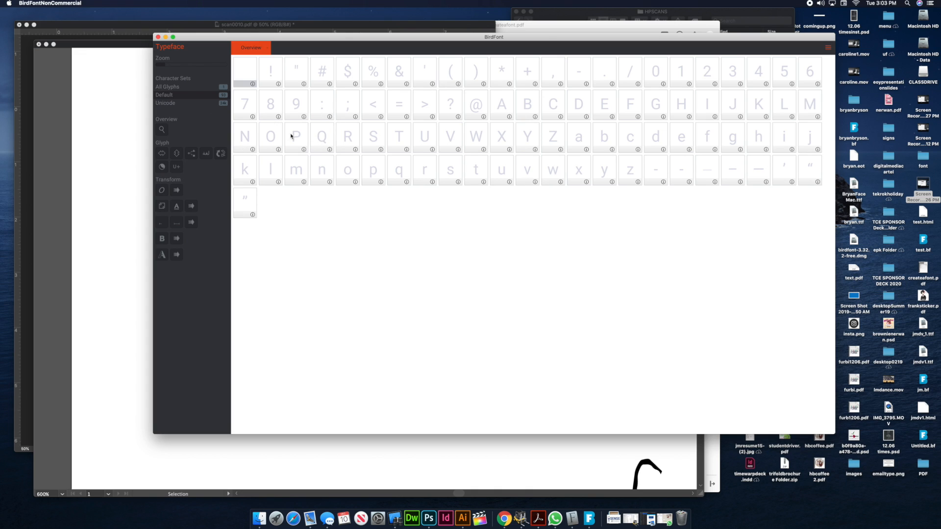
click(181, 104)
scroll(394, 224, down, 15)
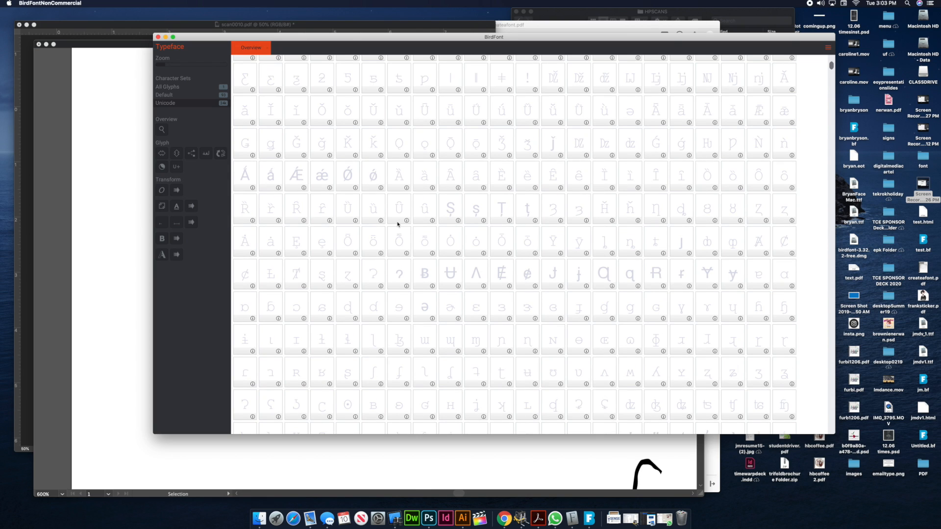
scroll(397, 224, up, 15)
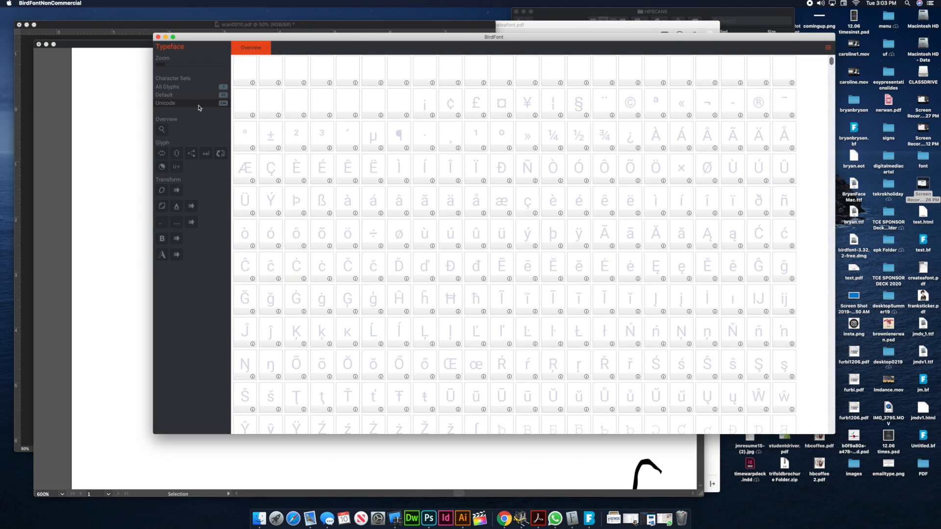
click(168, 96)
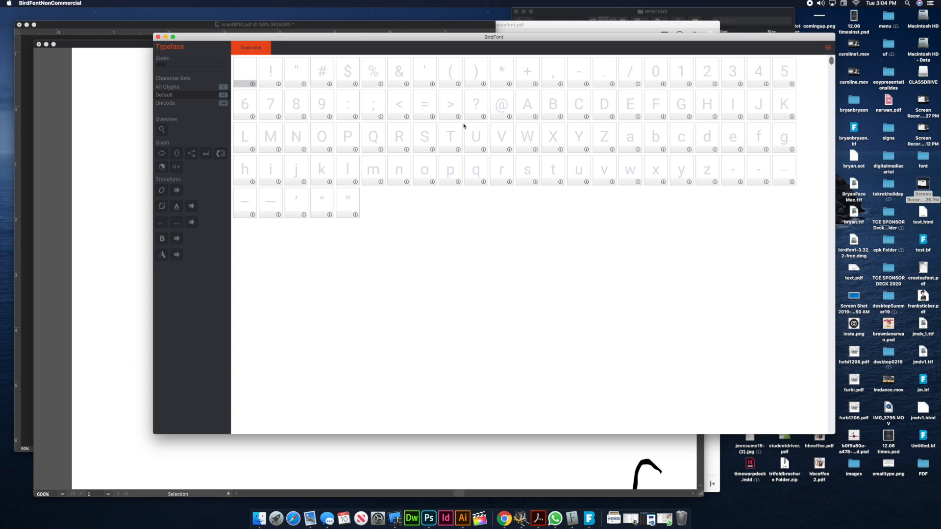
double_click(527, 108)
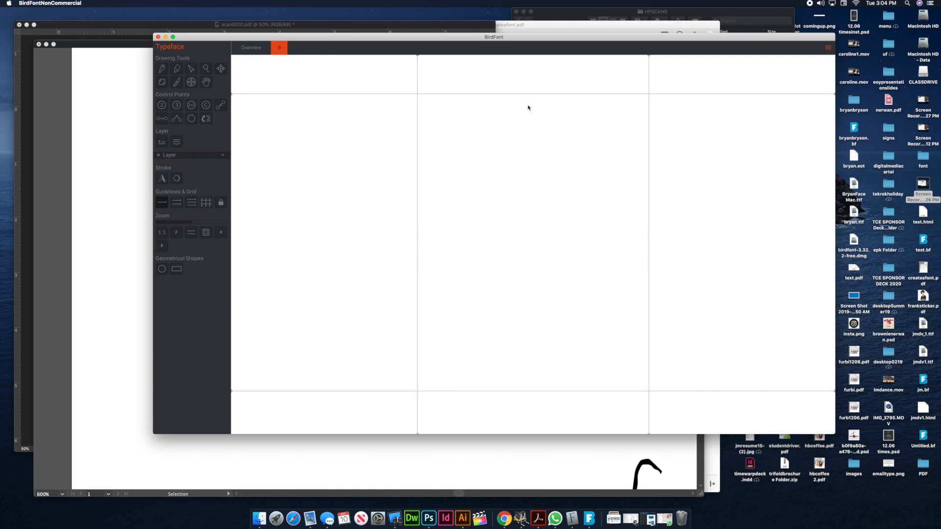
click(262, 51)
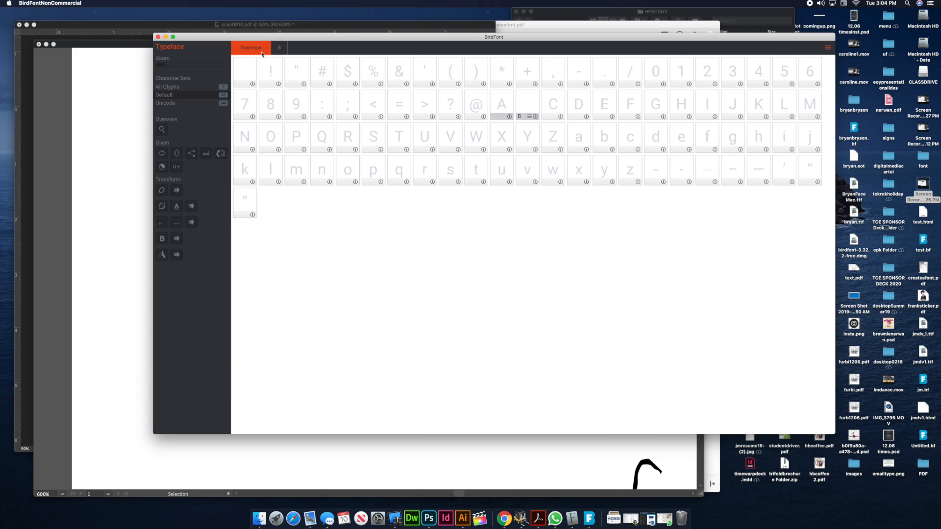
click(281, 48)
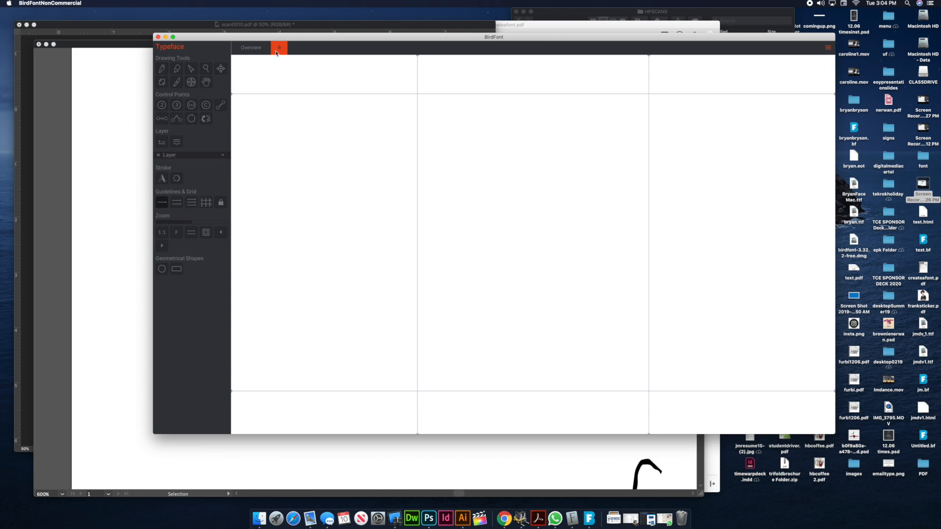
click(250, 50)
Open the capital A glyph with the copied letter pasted in, and delete the pasted outline
double_click(502, 105)
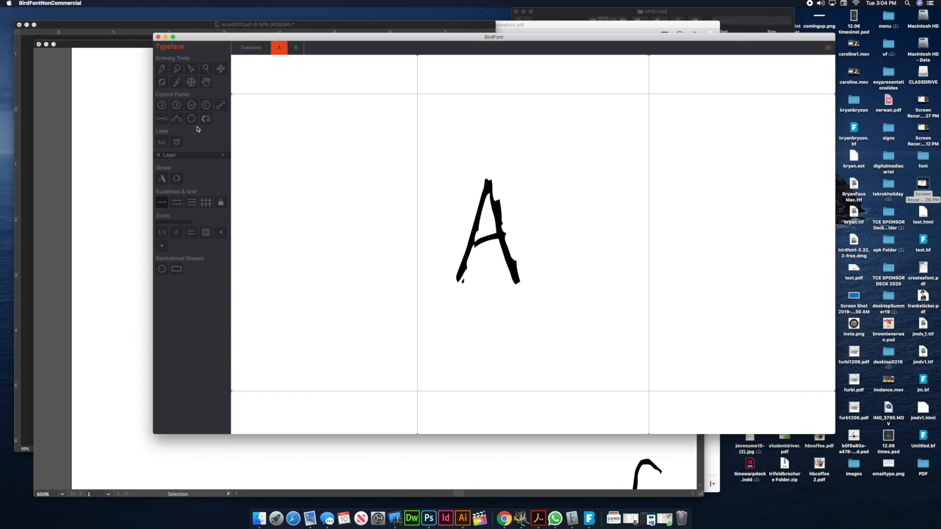
click(162, 82)
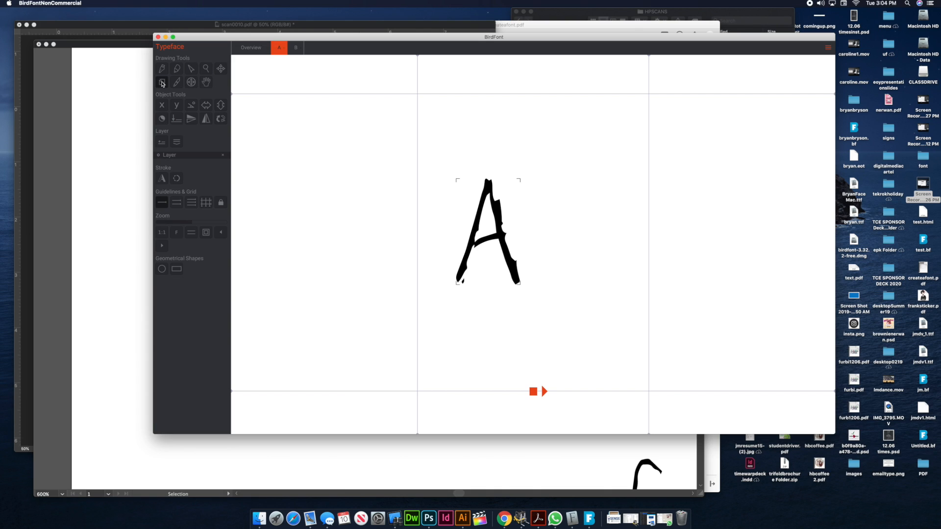
drag(441, 165, 563, 322)
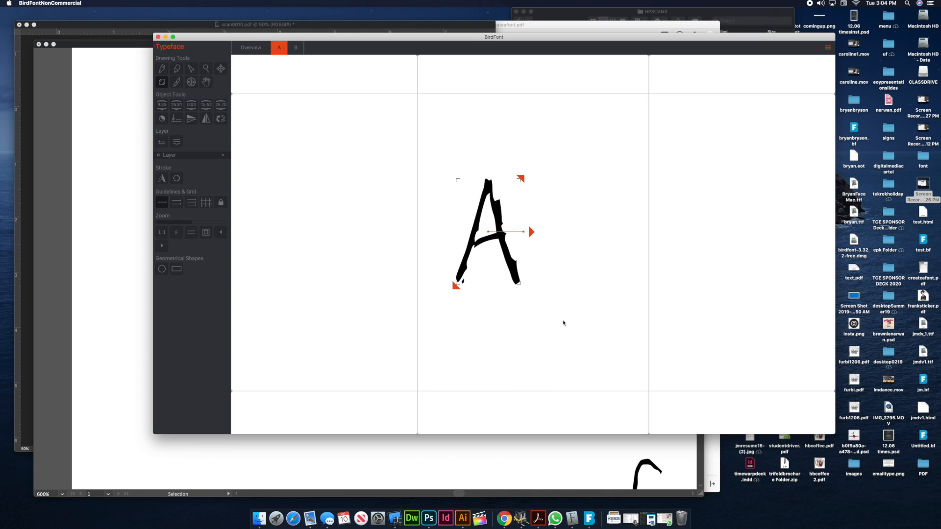
key(Delete)
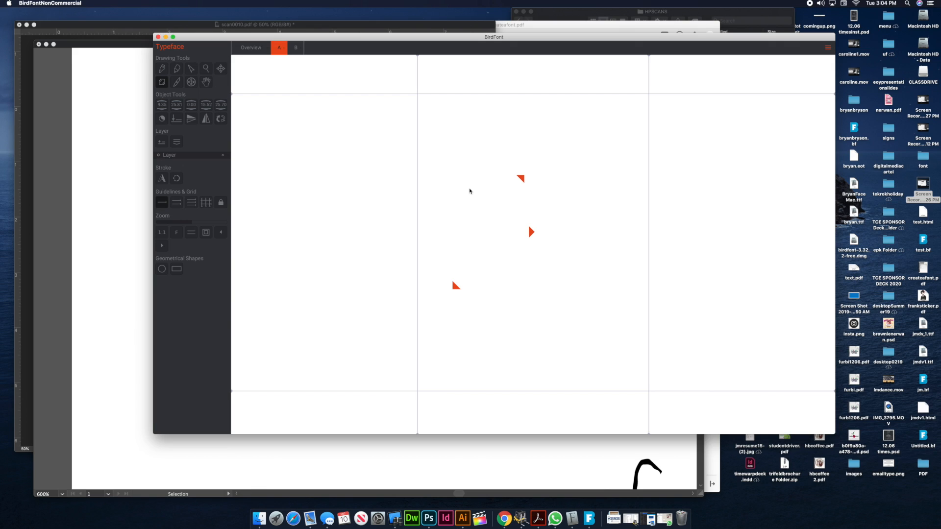
Paste the copied A into the glyph again and place it on the baseline against the left guide
click(511, 303)
click(439, 366)
key(super+v)
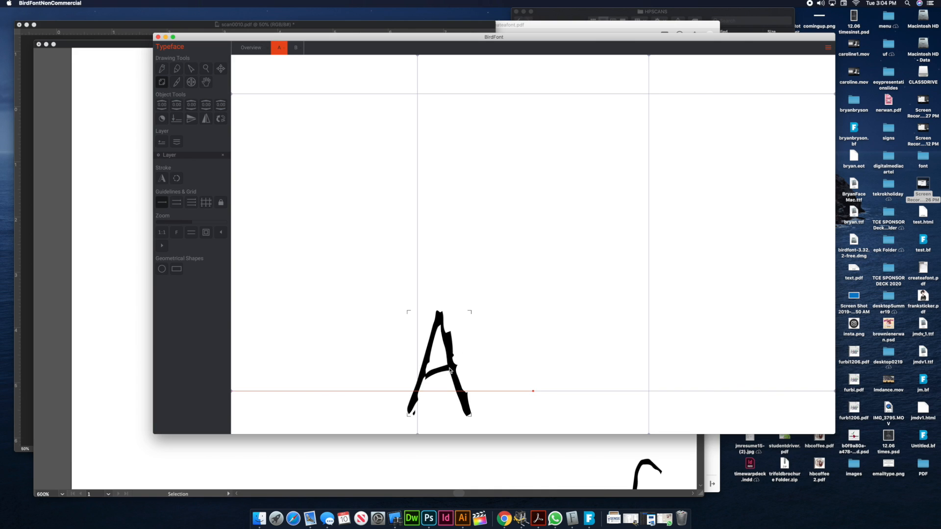
drag(449, 369, 461, 346)
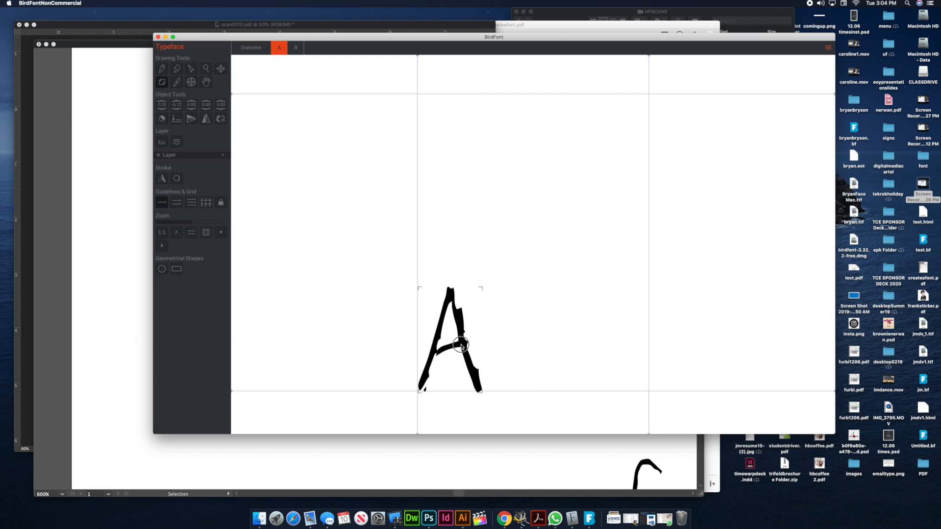
Scale the A up to the top guide and move the right guide in to the letter's right edge
drag(483, 287, 613, 136)
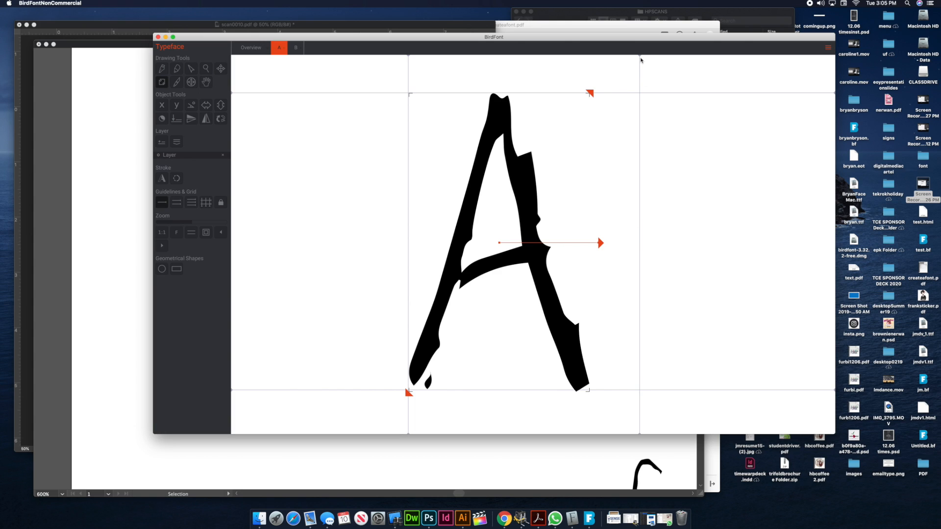
drag(640, 56, 590, 57)
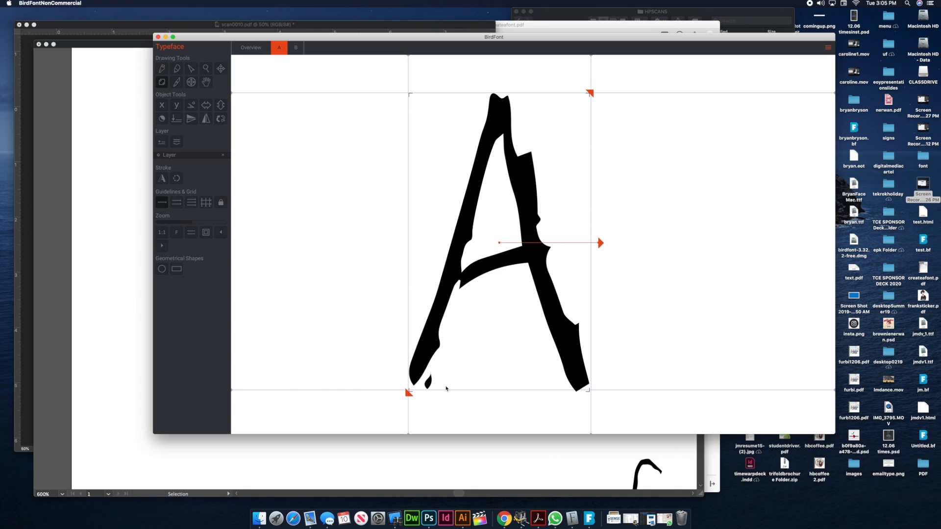
Switch to Acrobat, review the createafont.pdf assignment through its typography vocabulary page, and return to BirdFont
key(super+Tab)
key(super+Tab)
key(super+Tab)
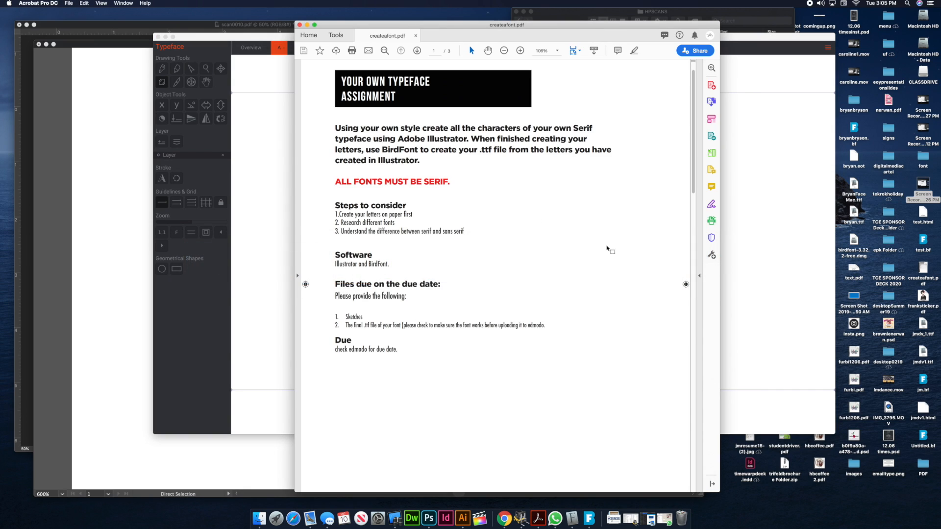
drag(692, 187, 684, 314)
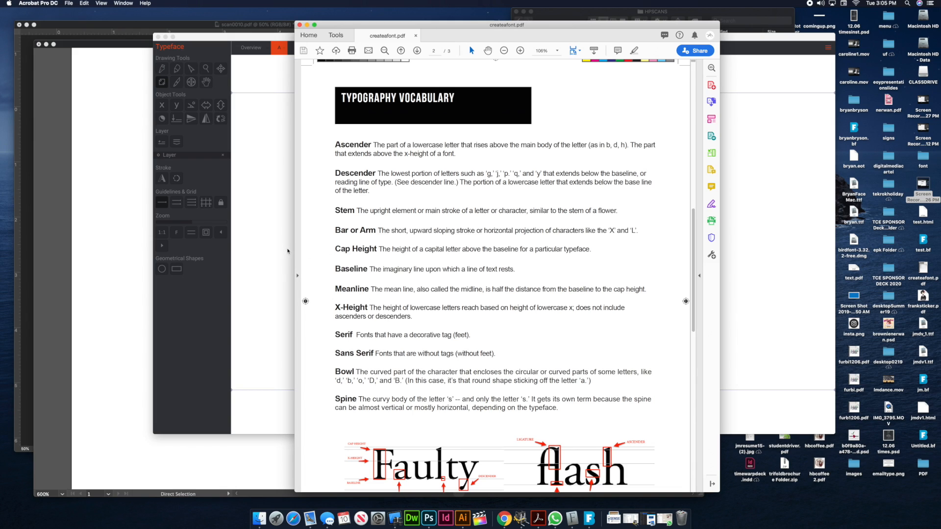
click(275, 259)
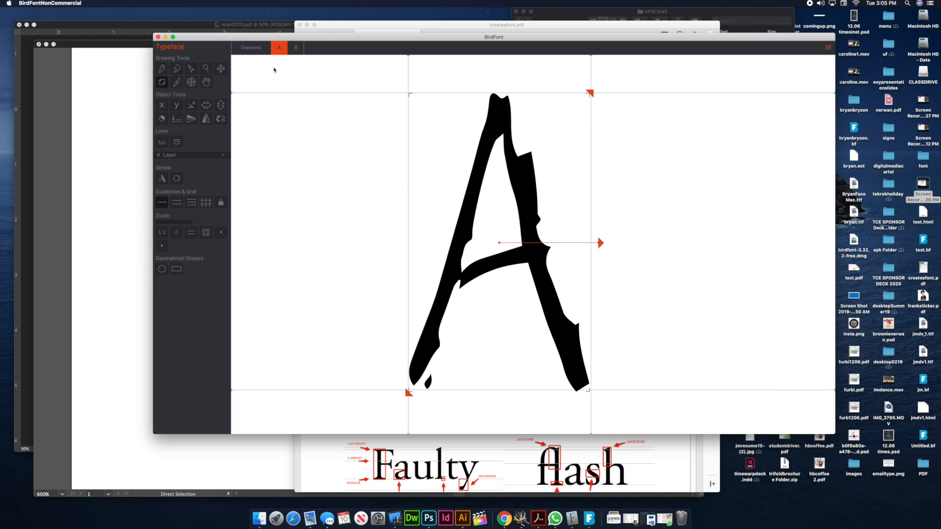
Open the lowercase a glyph, and copy the traced lowercase a from the scan in Illustrator for it
click(253, 48)
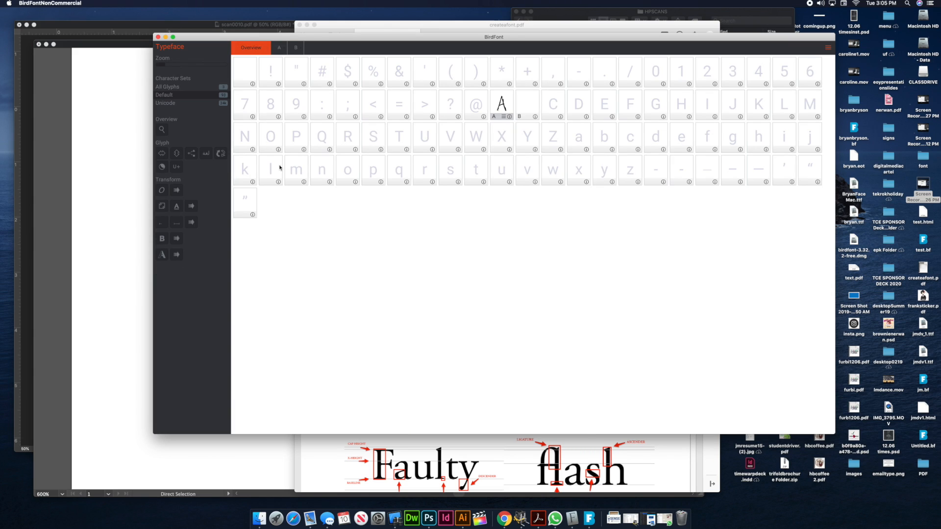
double_click(580, 139)
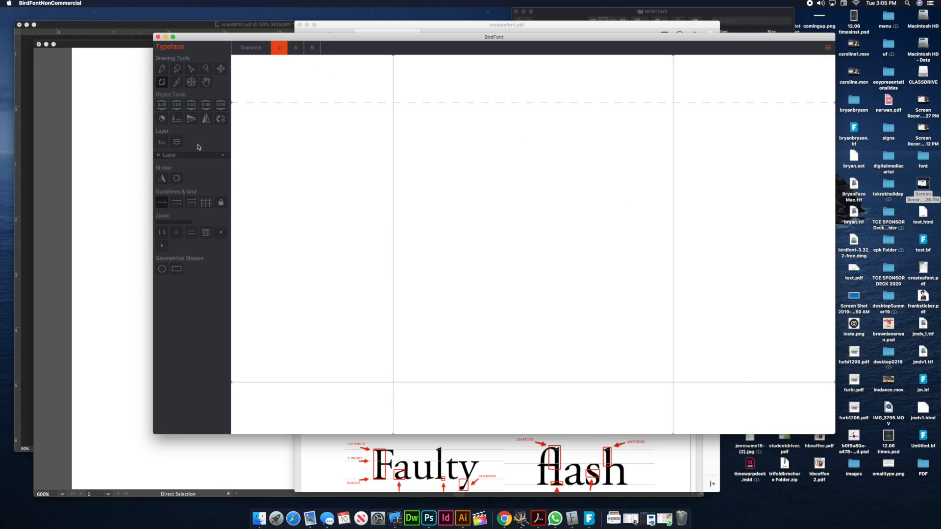
click(131, 144)
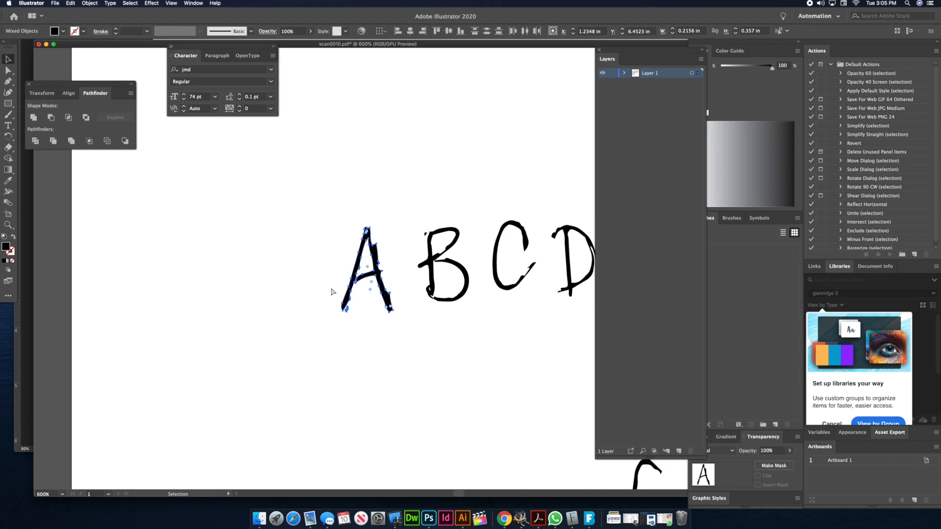
key(ctrl+minus)
key(ctrl+minus)
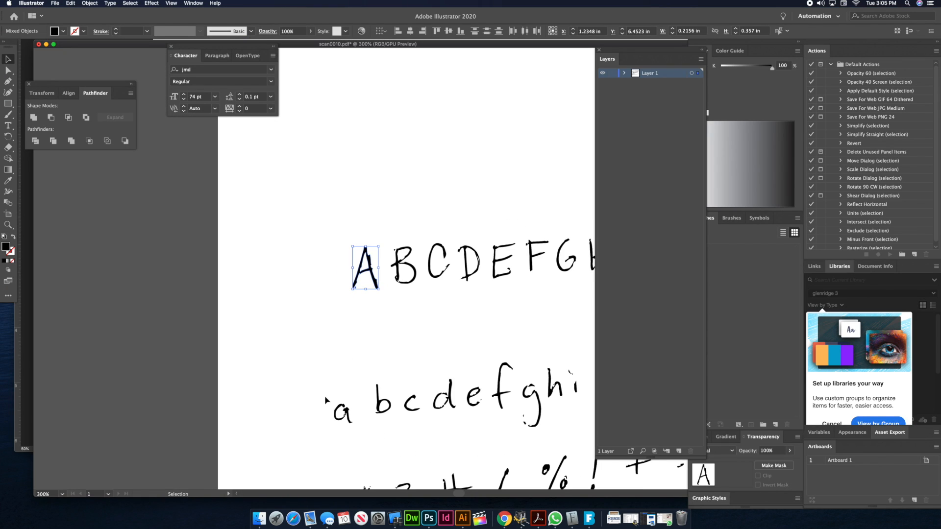
click(343, 414)
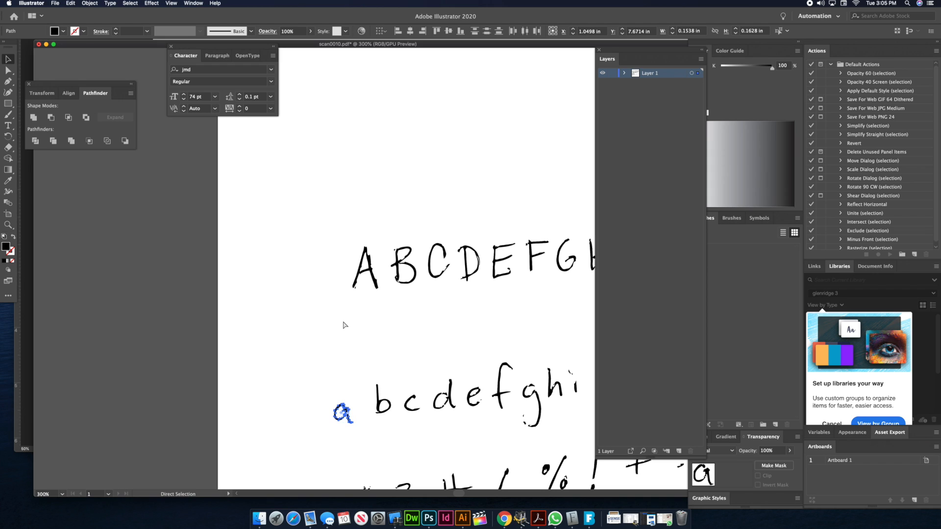
key(super+Tab)
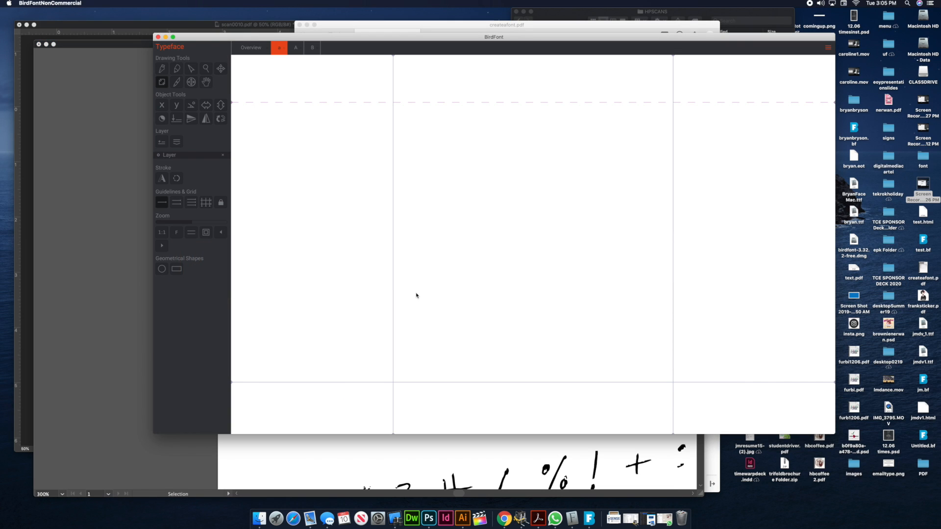
Paste the lowercase a against the left guide and scale it up to the dashed guide with its bowl on the baseline
key(super+v)
drag(423, 285, 429, 356)
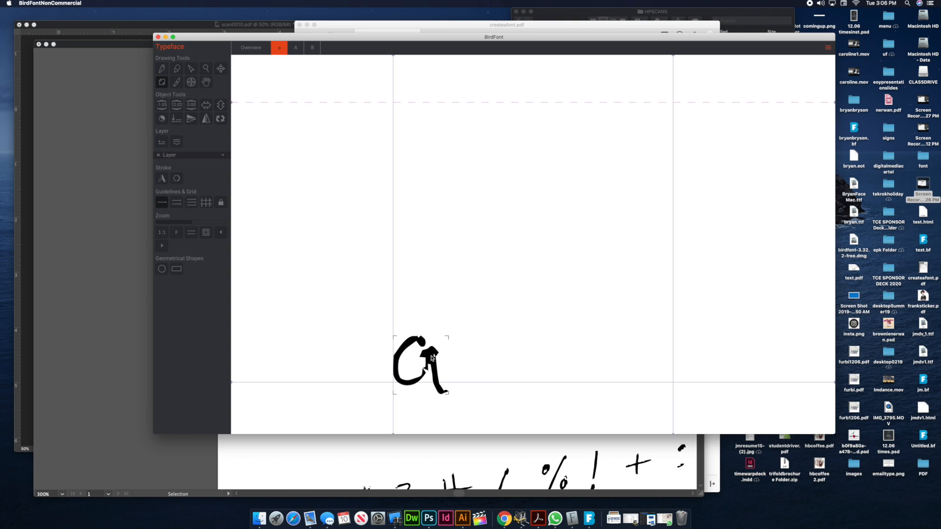
drag(459, 325, 655, 139)
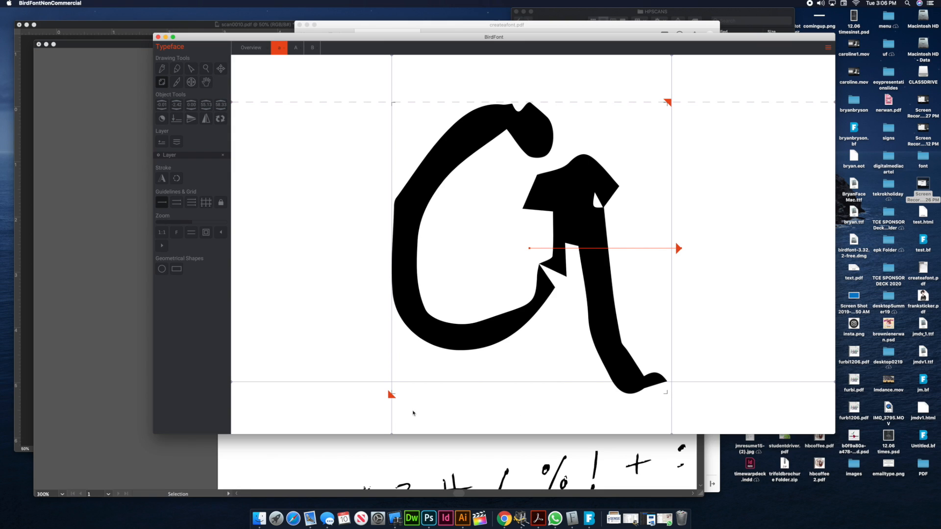
drag(392, 396, 357, 414)
drag(385, 324, 407, 315)
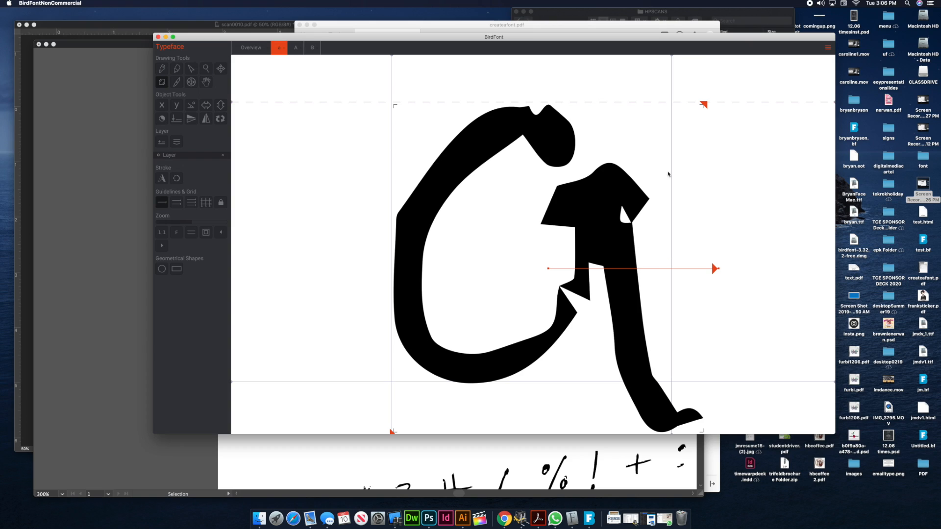
drag(671, 57, 670, 57)
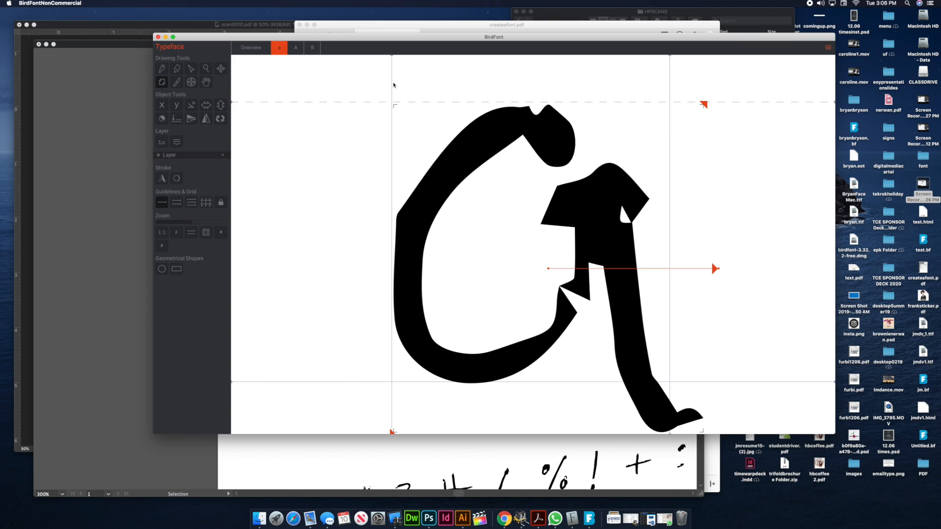
Preview the capital A glyph next to the lowercase letter by setting its glyph sequence to "a"
click(296, 47)
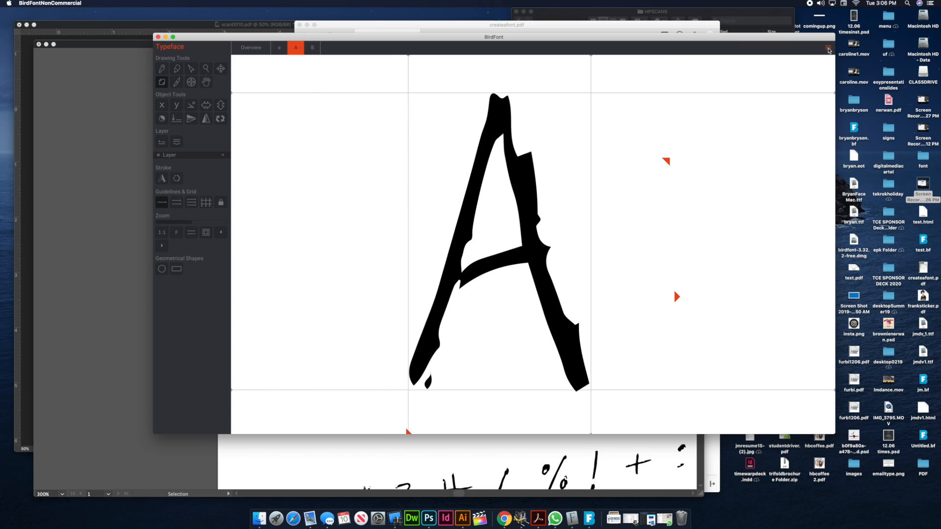
click(828, 48)
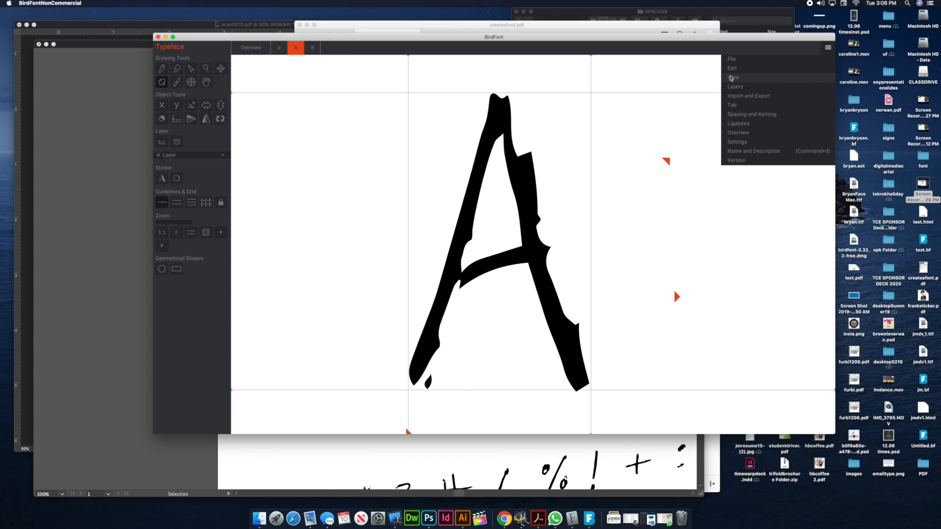
click(722, 77)
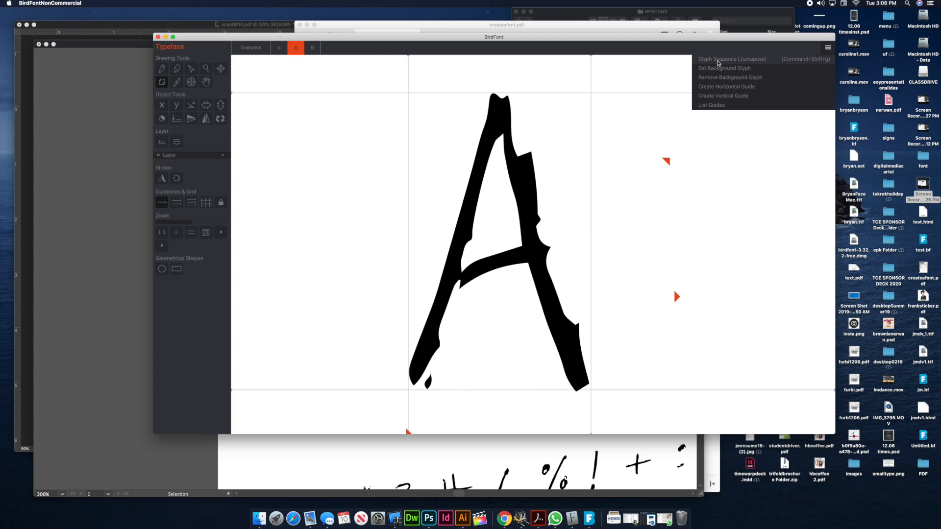
click(718, 59)
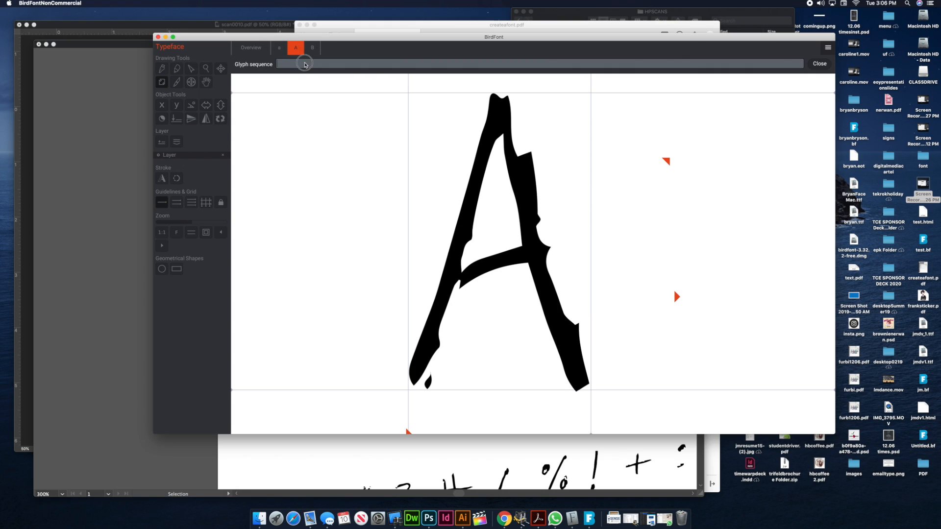
text(a)
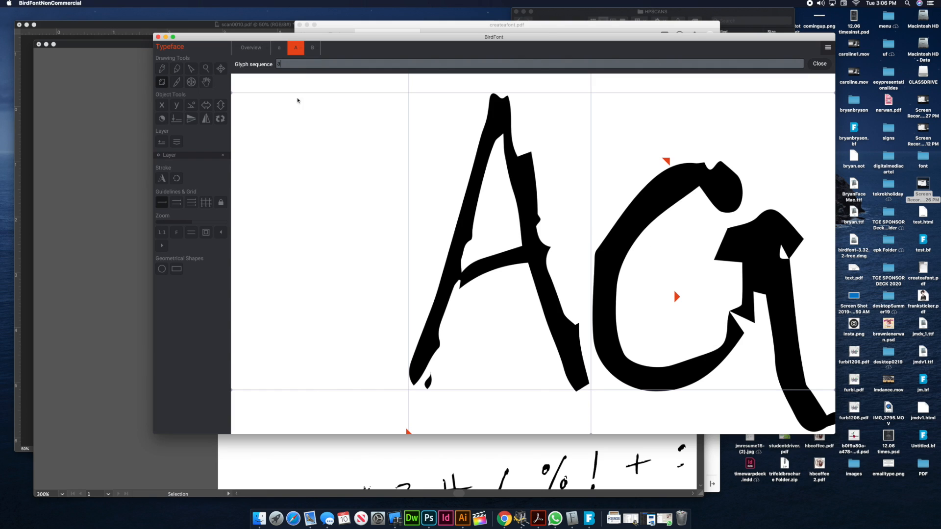
Preview the lowercase a glyph next to the capital by setting its glyph sequence to "A"
click(280, 48)
click(827, 47)
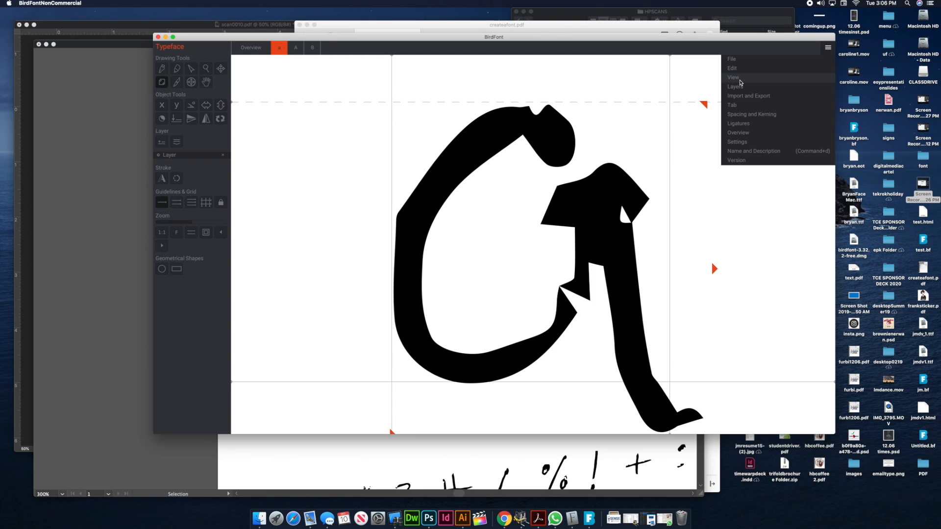
click(731, 59)
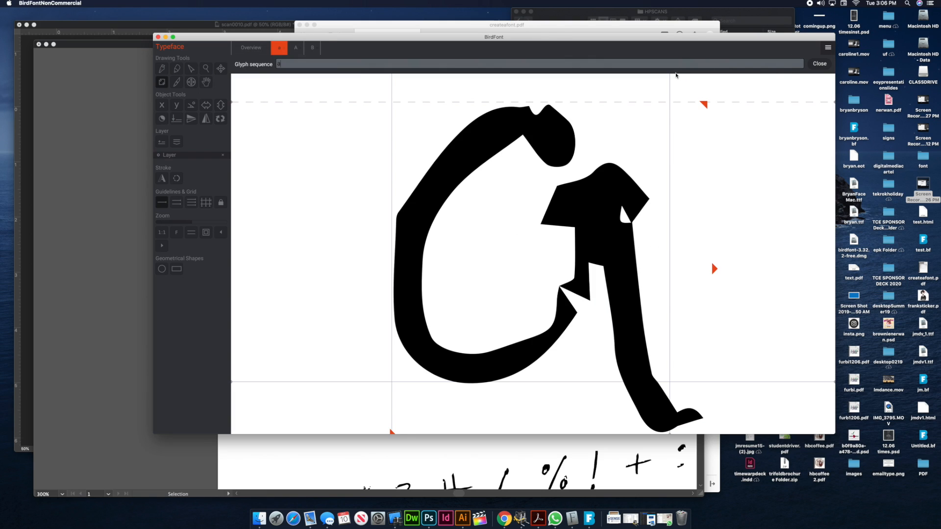
text(A)
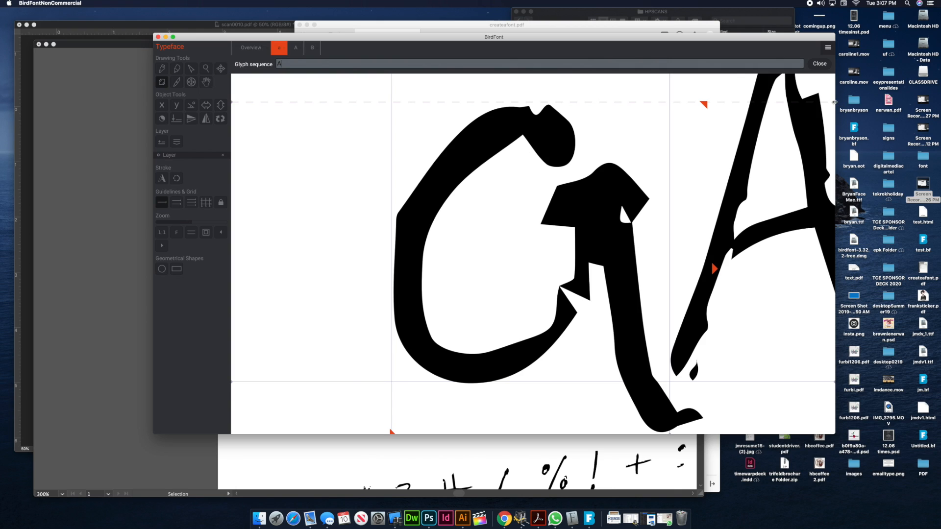
Lower the dashed x-height guide to about half the height of the capital A
click(833, 103)
click(834, 128)
drag(833, 103, 831, 225)
Select the whole lowercase a outline and scale it down to the lowered x-height guide
click(466, 120)
key(super+a)
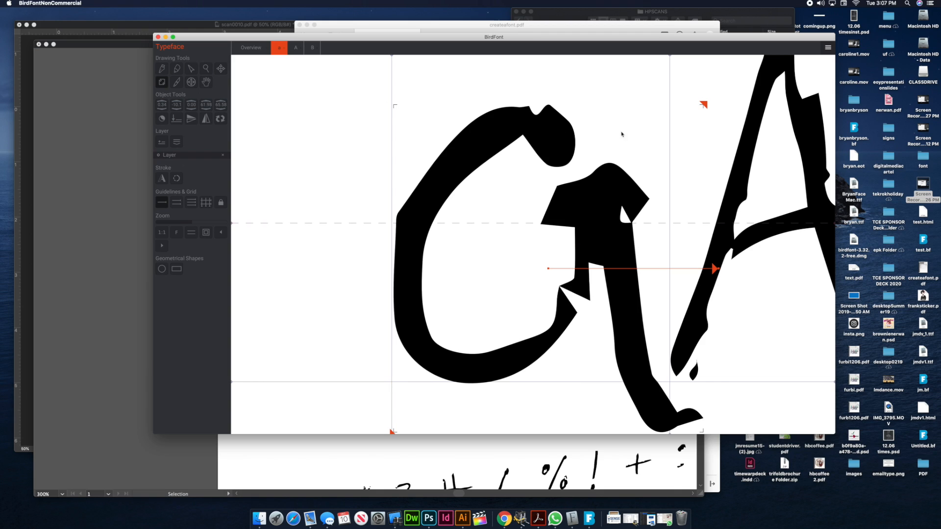
drag(704, 109, 591, 181)
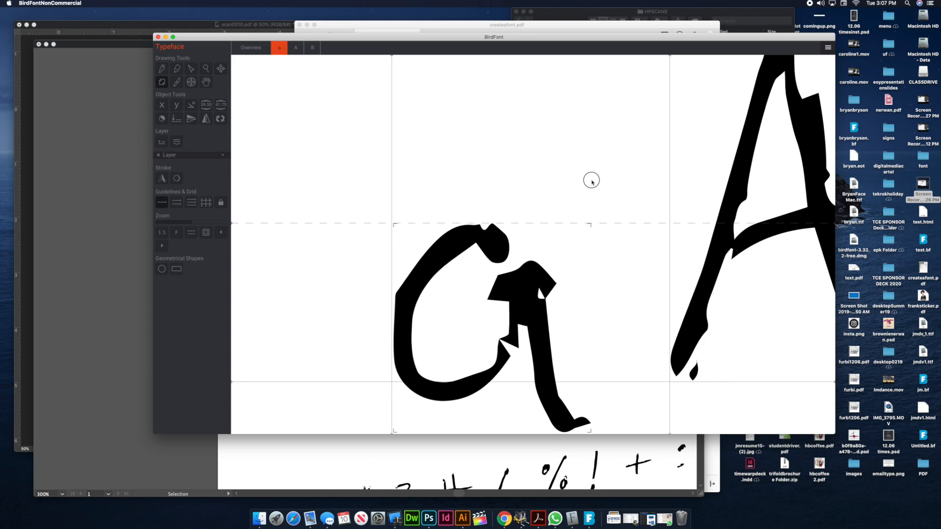
Seat the slightly reduced a with its bowl on the baseline, and fit the dashed and right guides to its edges
drag(518, 300, 515, 283)
drag(590, 208, 583, 209)
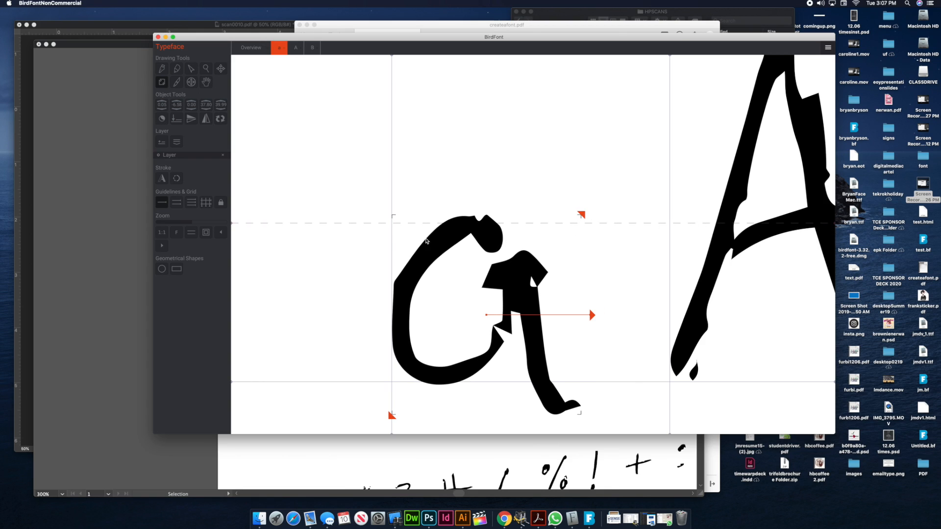
drag(232, 222, 232, 216)
drag(669, 56, 586, 56)
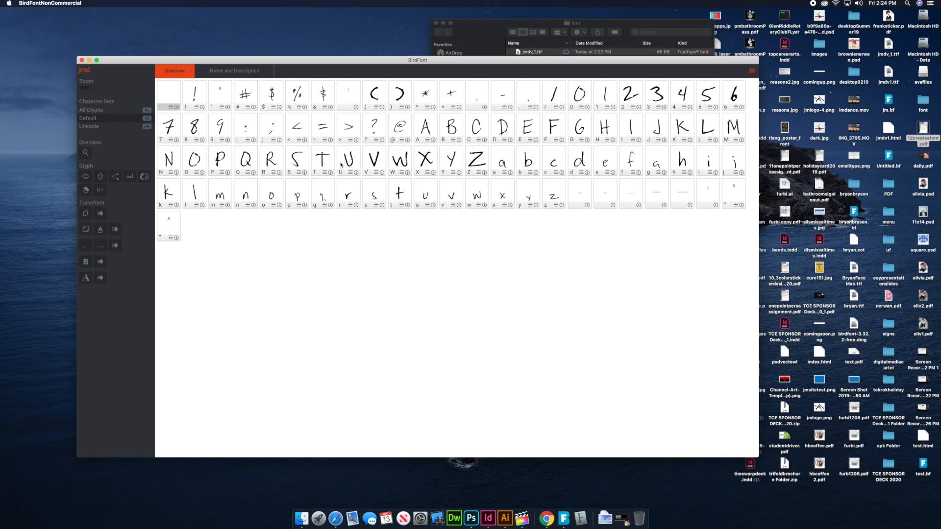
Open the capital S glyph of the jmd font and bring up its glyph sequence setting
double_click(301, 159)
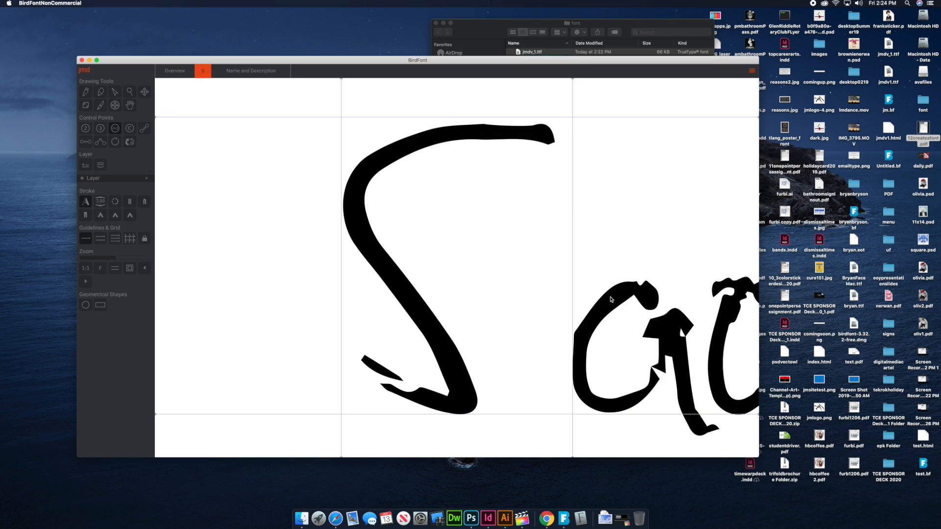
click(751, 72)
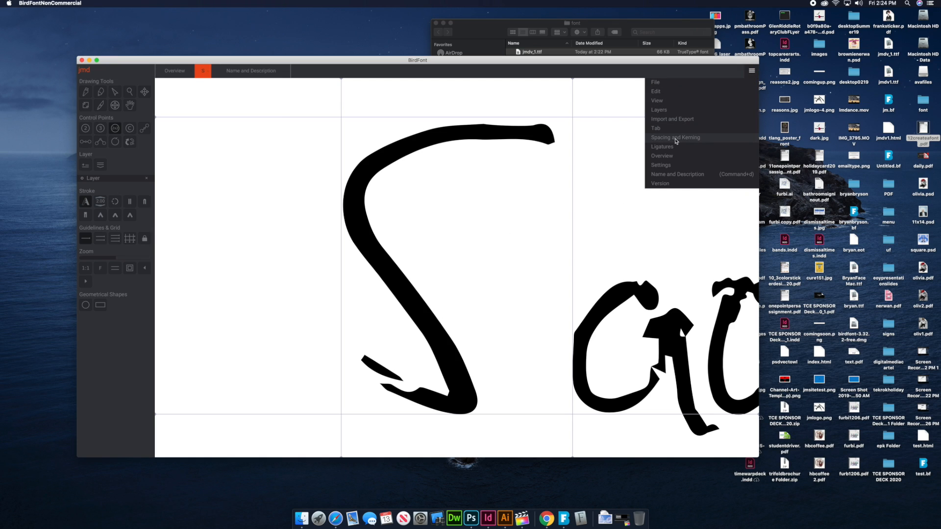
click(654, 100)
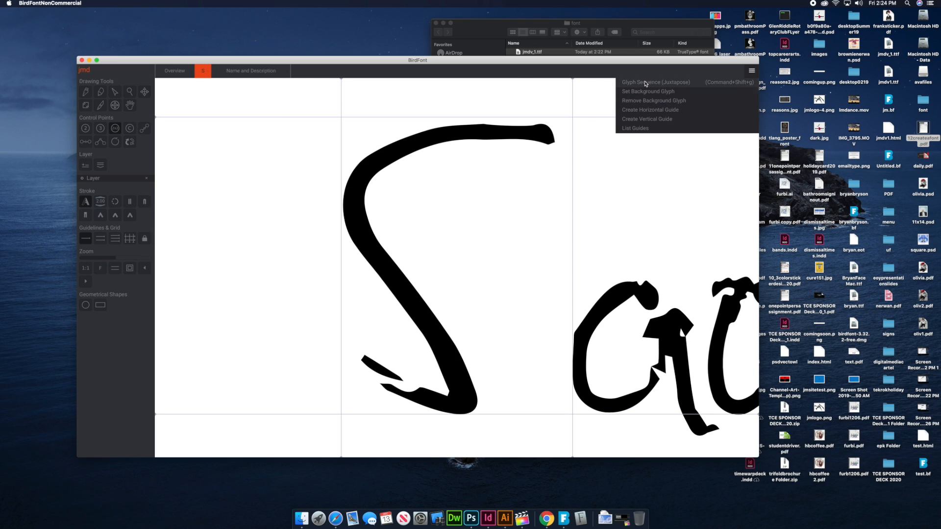
click(645, 83)
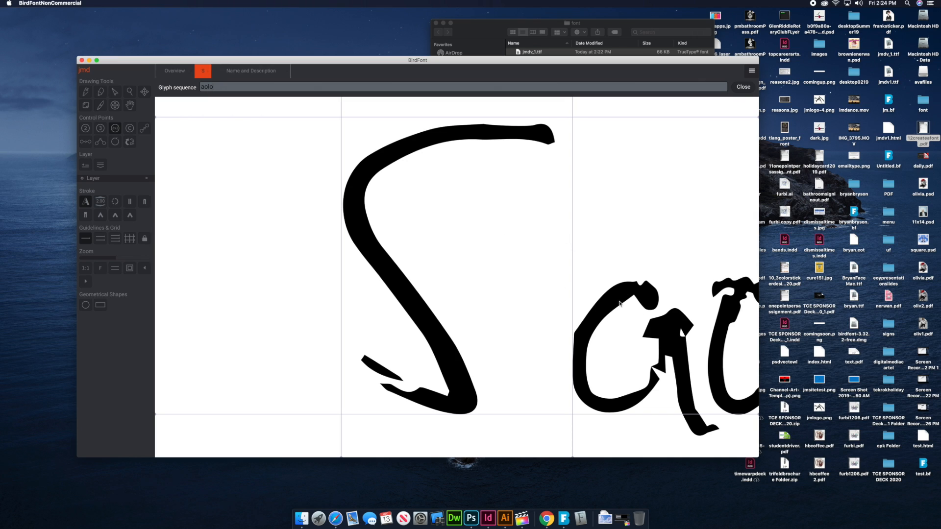
Examine the spacing between the capital S and the letters of its sequence across the whole word
click(334, 138)
key(super+minus)
key(super+minus)
key(super+minus)
key(super+minus)
key(super+minus)
key(super+minus)
key(super+minus)
key(super+minus)
key(super+minus)
key(super+minus)
key(super+minus)
key(super+minus)
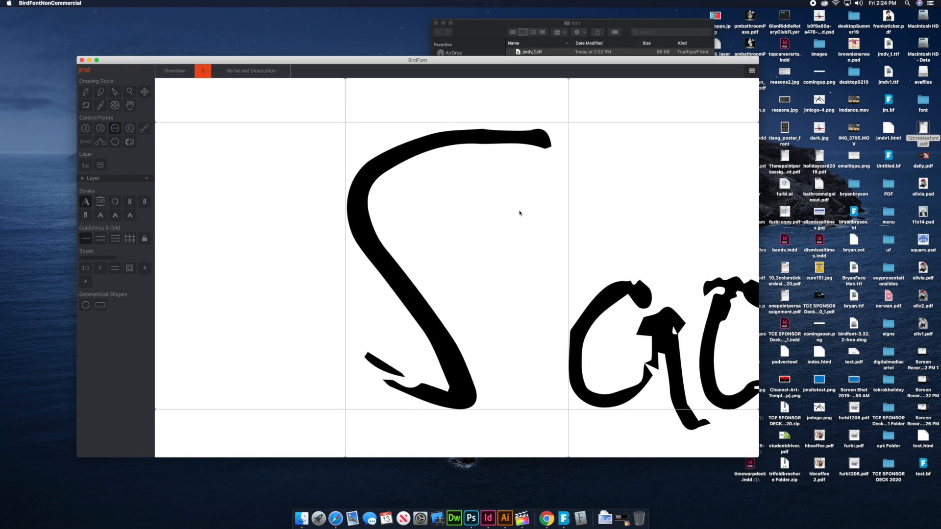
key(super+minus)
key(super+minus)
key(super+minus)
key(super+minus)
key(super+minus)
key(super+minus)
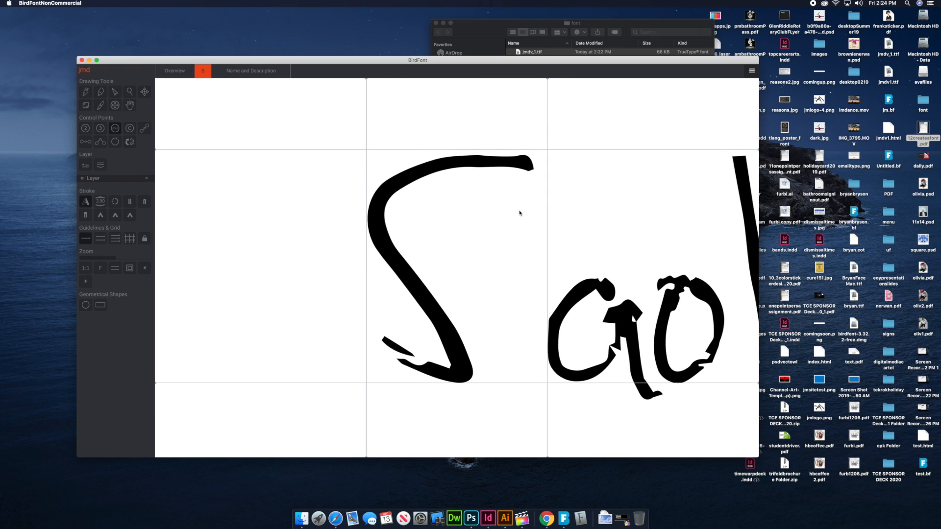
scroll(520, 214, right, 10)
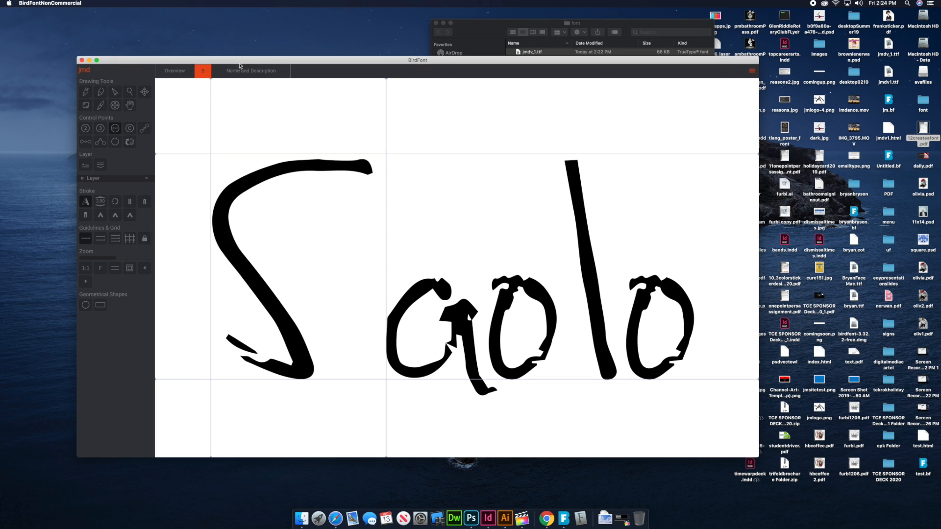
Open the capital I glyph and move its right guide closer to the stroke to tighten the spacing
click(176, 70)
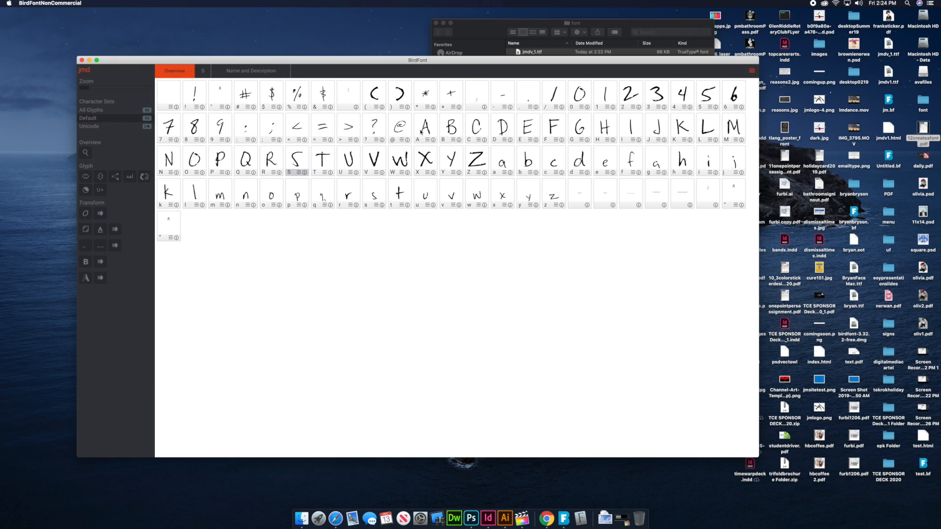
double_click(631, 132)
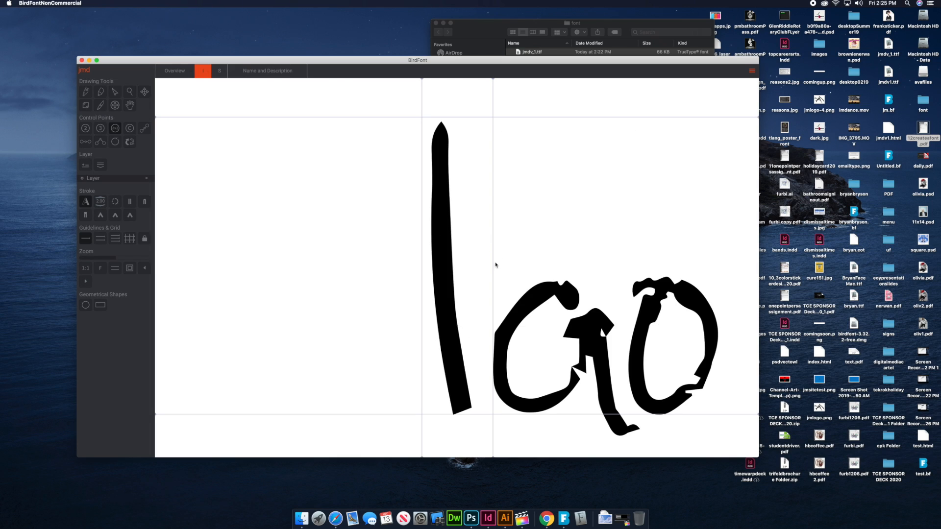
drag(493, 79, 481, 79)
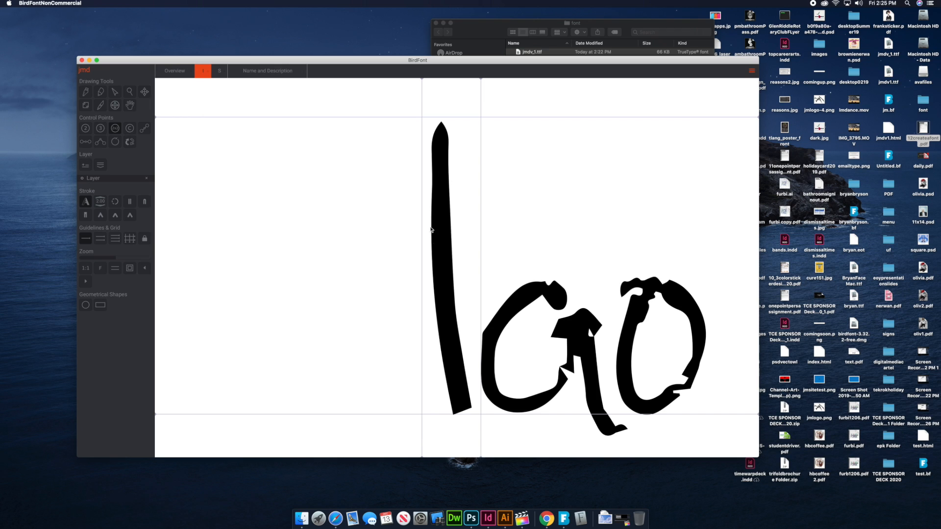
Open the lowercase o glyph and move its right guide slightly inward to tighten the spacing
click(179, 73)
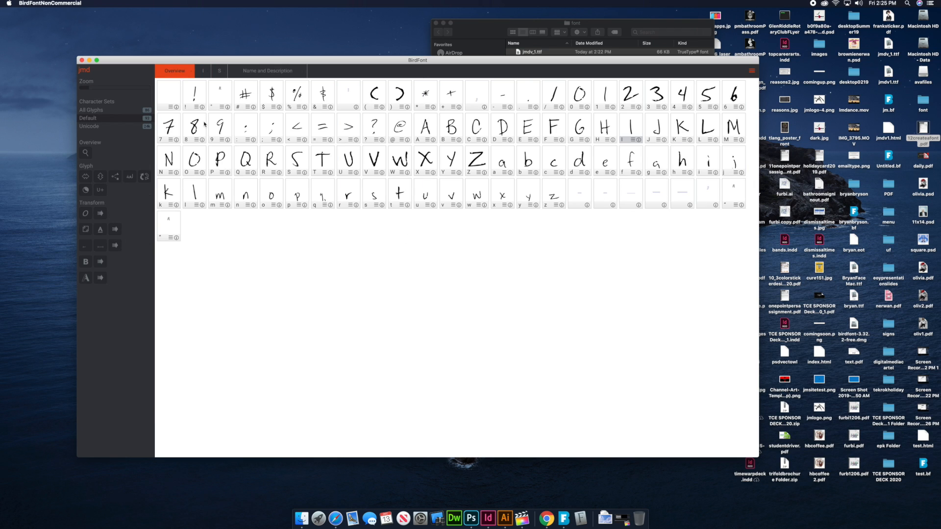
double_click(275, 201)
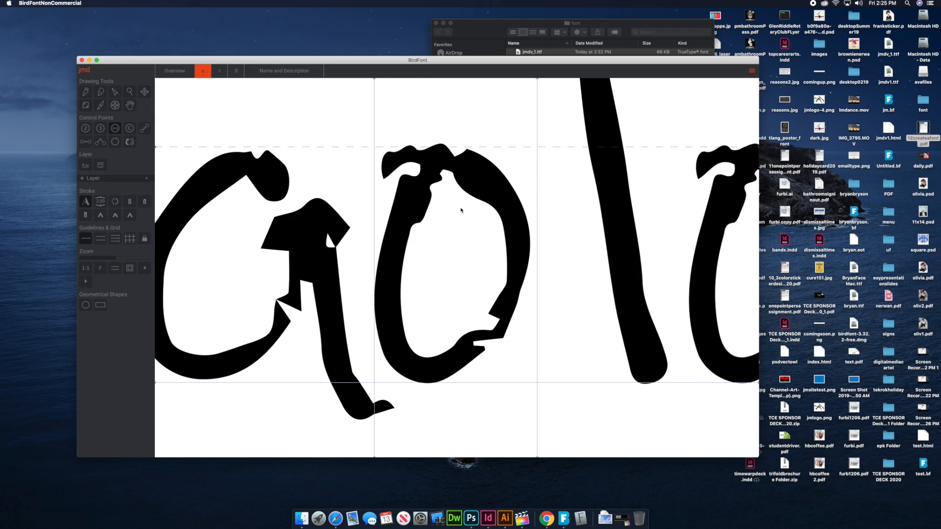
scroll(558, 134, up, 3)
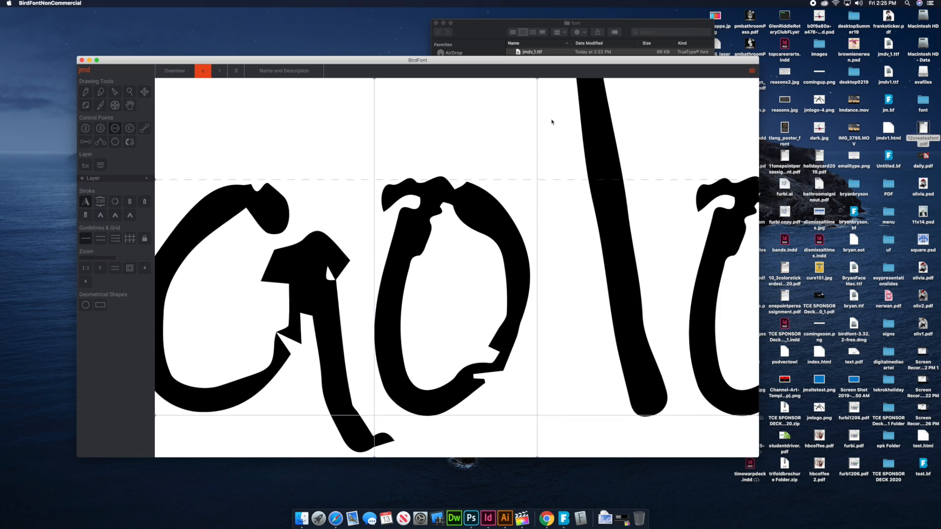
drag(537, 79, 534, 79)
scroll(534, 81, down, 1)
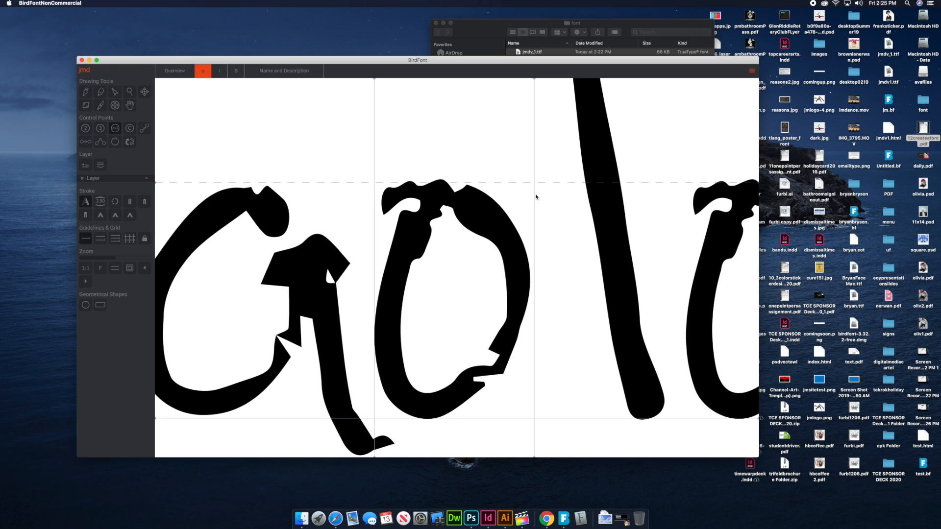
Try a short sample name starting with D as the capital S glyph's sequence, and clear the sequence
click(240, 71)
double_click(295, 157)
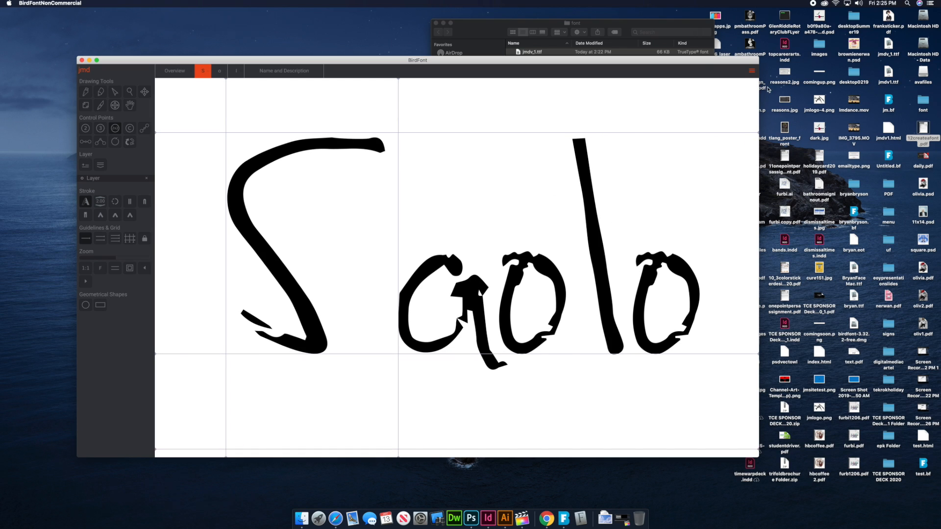
click(751, 71)
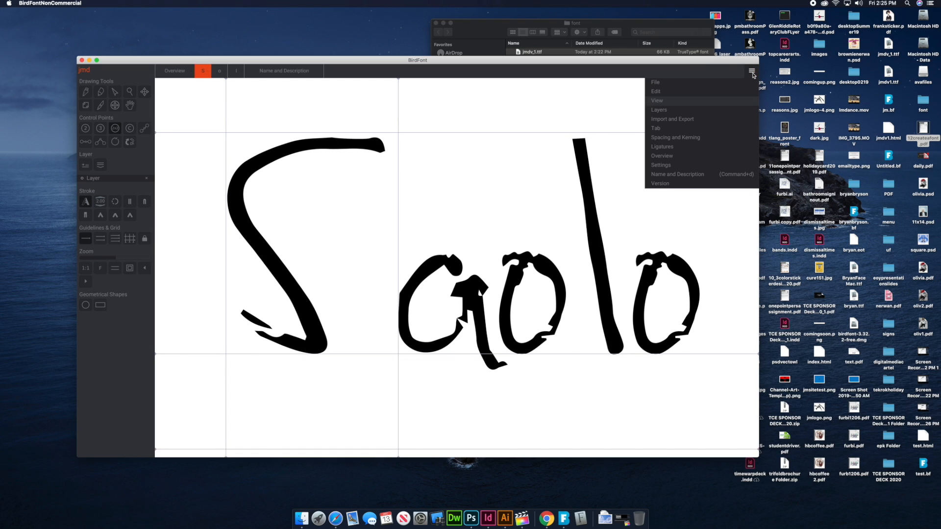
click(658, 101)
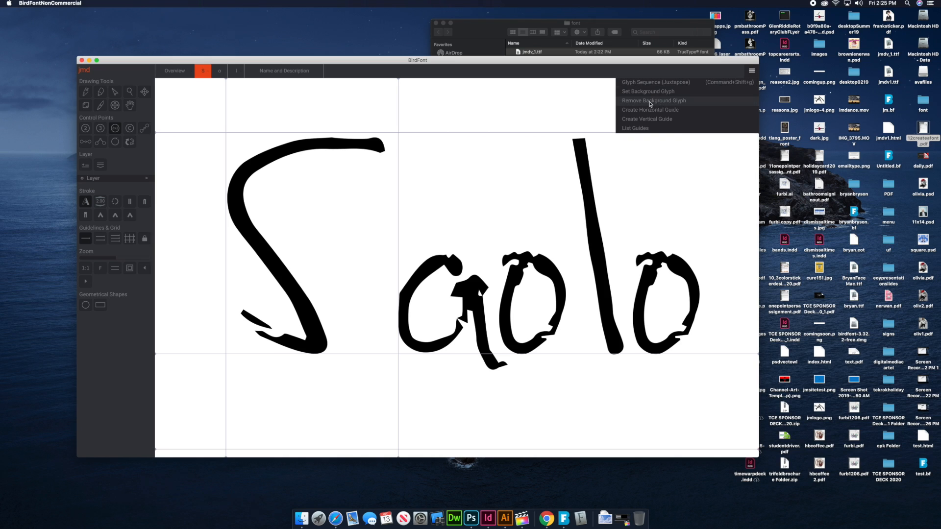
click(656, 82)
double_click(238, 91)
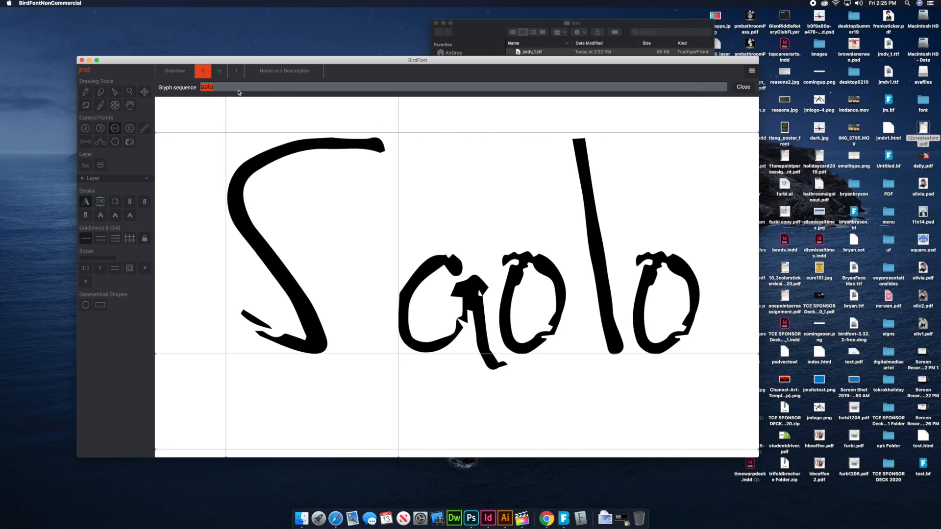
text(Dan)
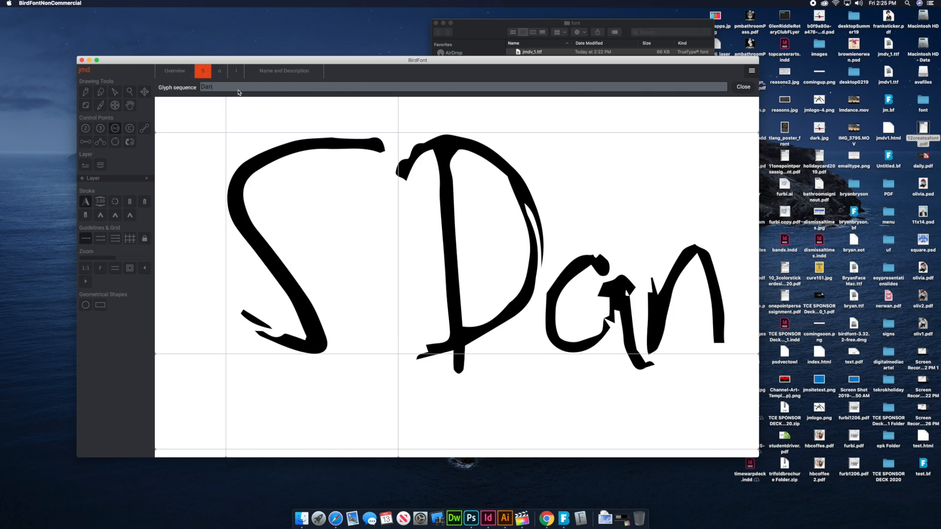
key(BackSpace)
key(BackSpace)
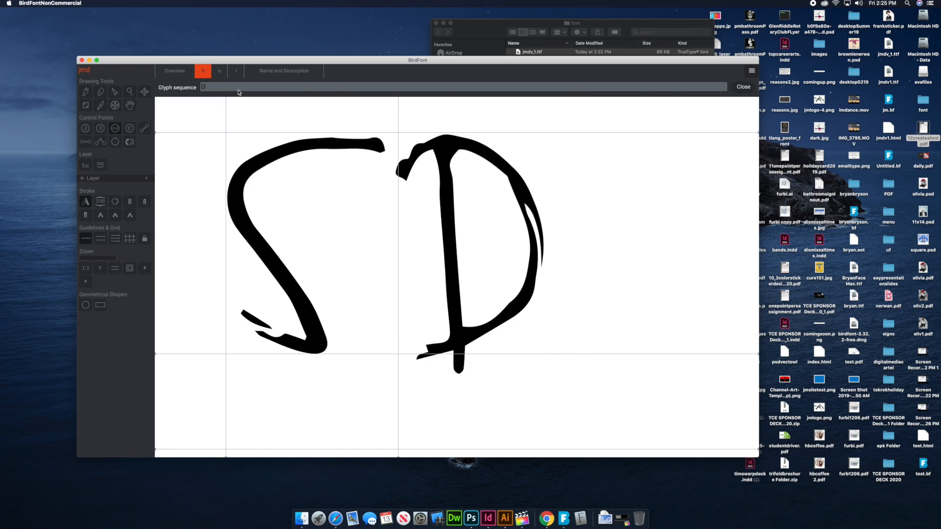
key(BackSpace)
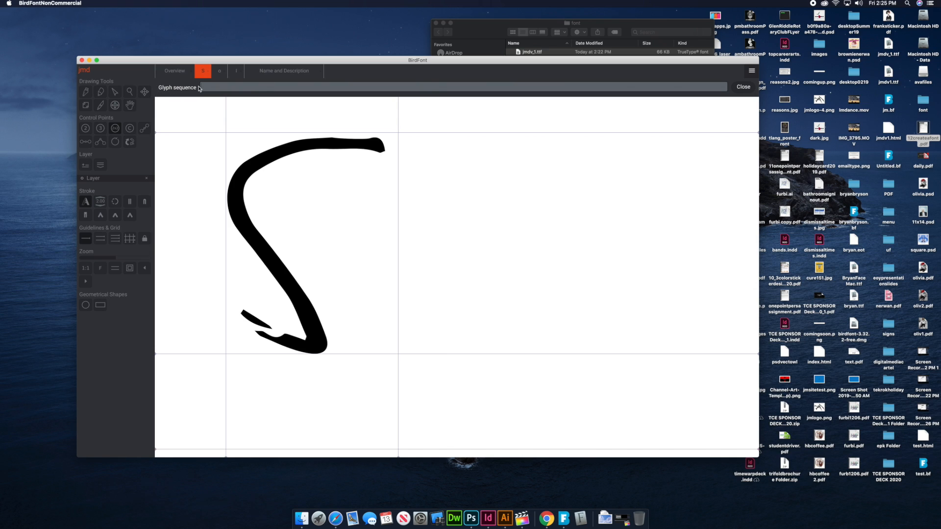
Open the capital D glyph and set its glyph sequence to the remaining letters of a six-letter first name
click(177, 72)
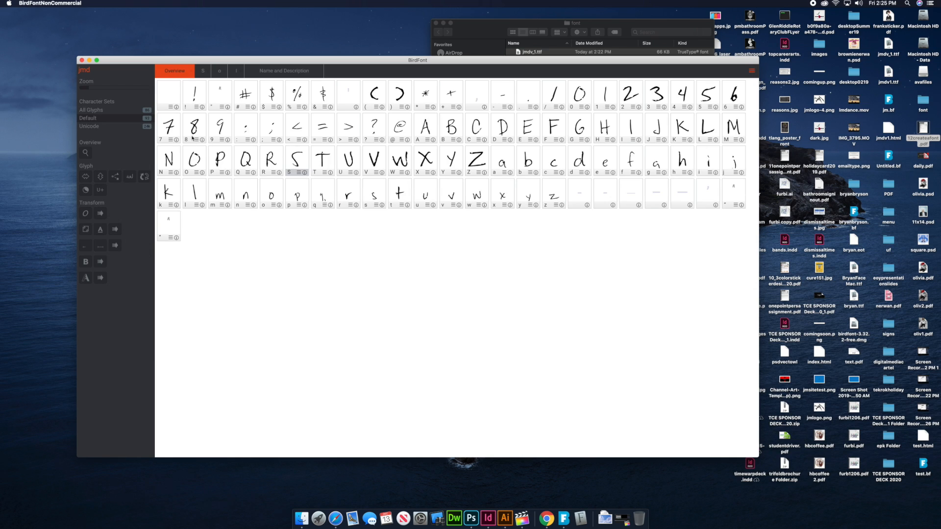
double_click(507, 129)
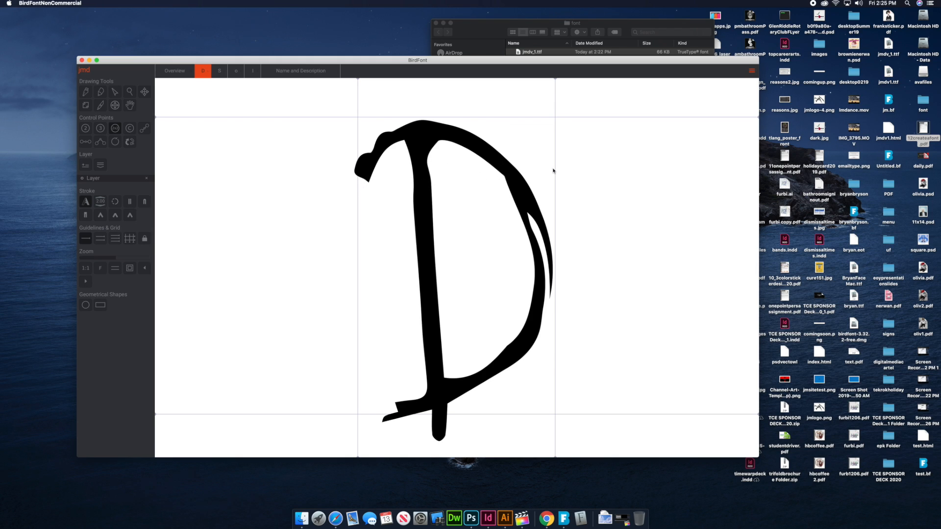
scroll(553, 169, down, 10)
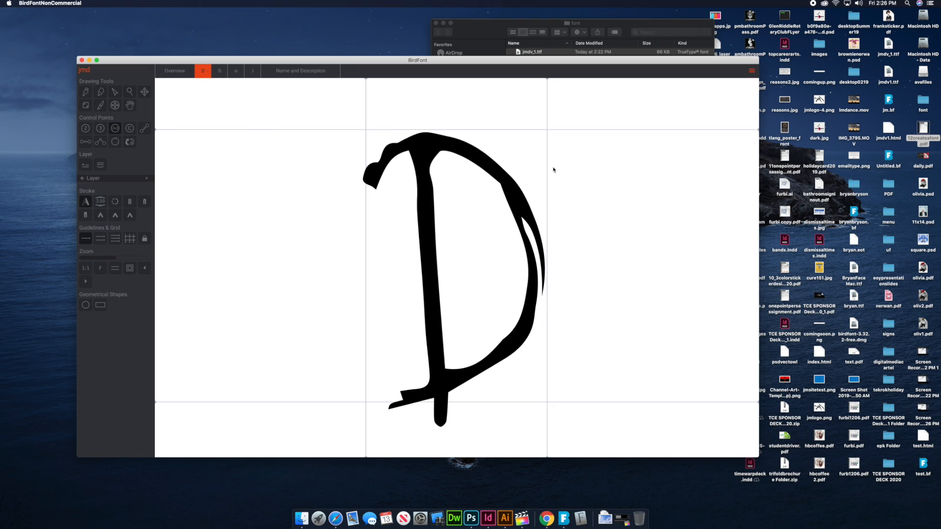
drag(578, 223, 425, 210)
click(751, 70)
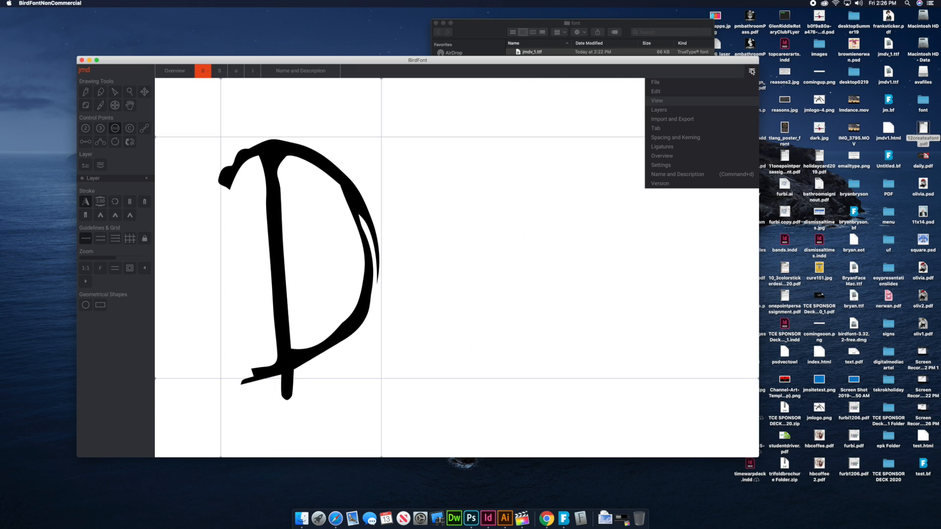
click(657, 101)
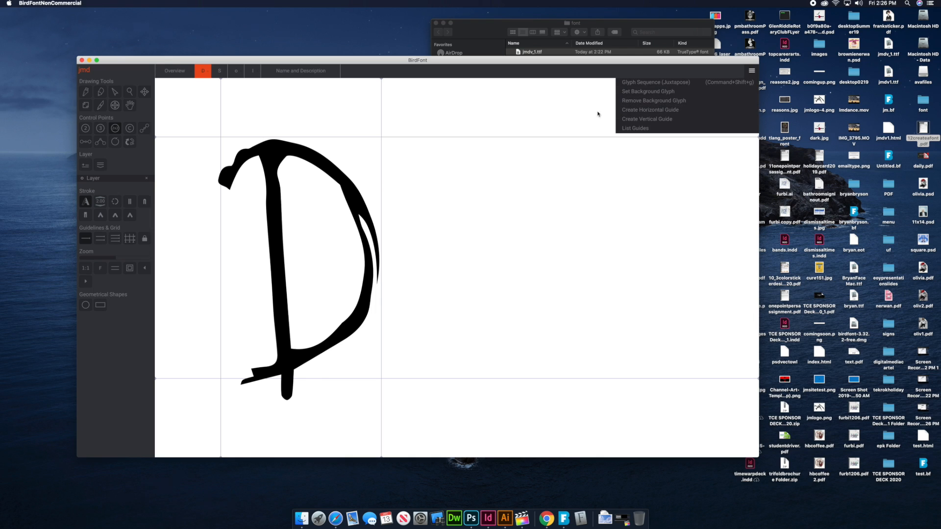
click(634, 82)
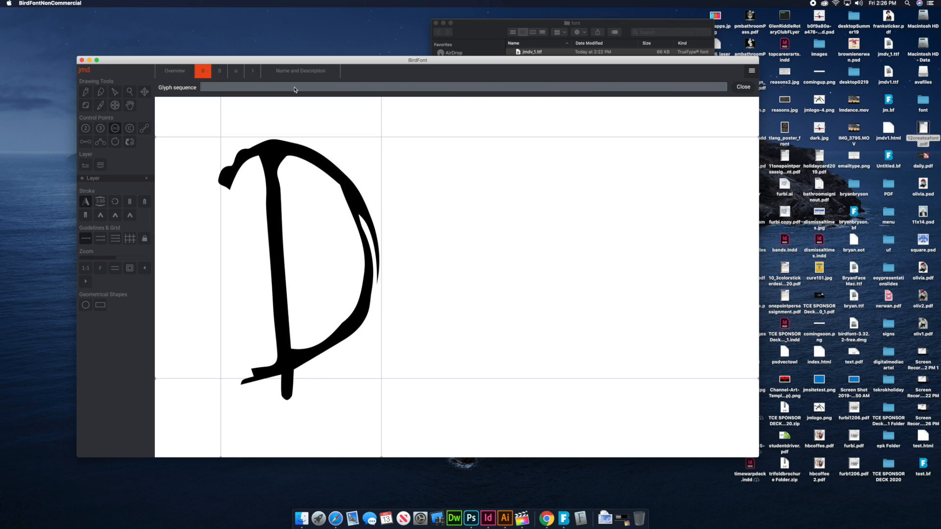
text(an)
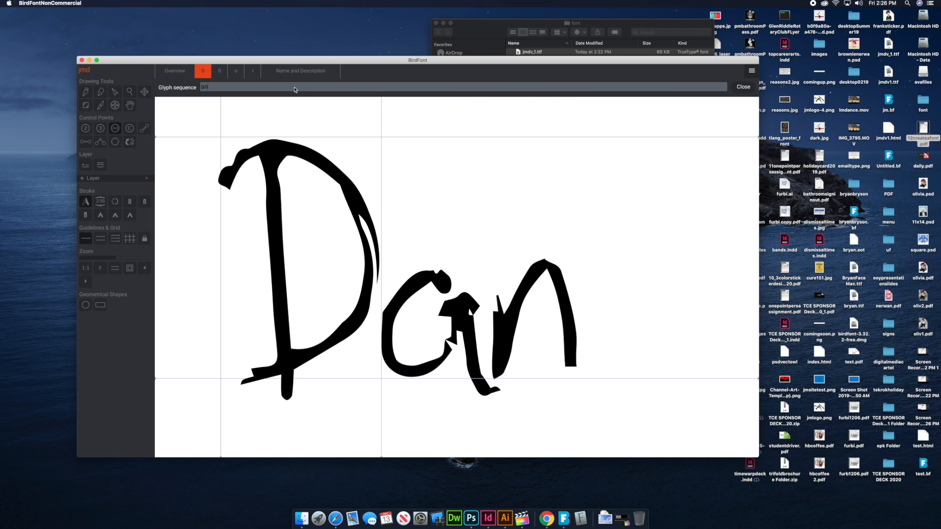
text(iel)
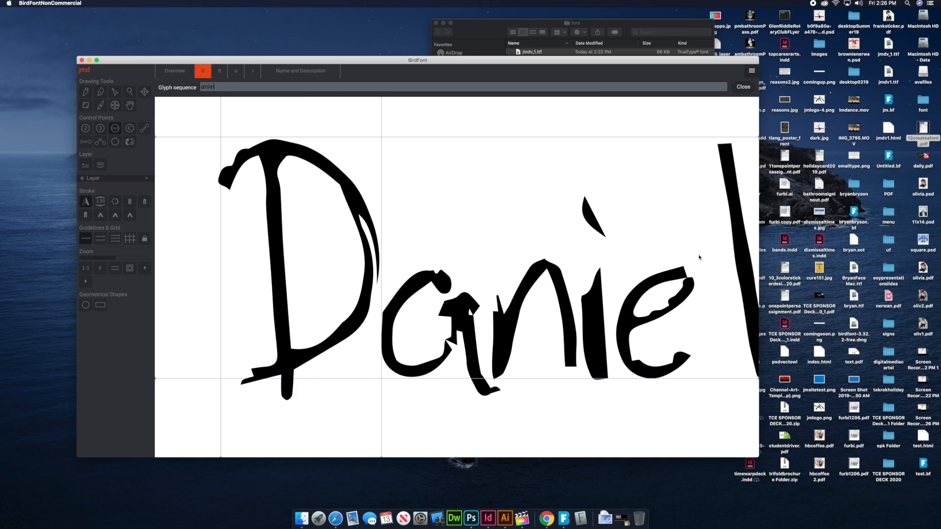
scroll(699, 255, right, 3)
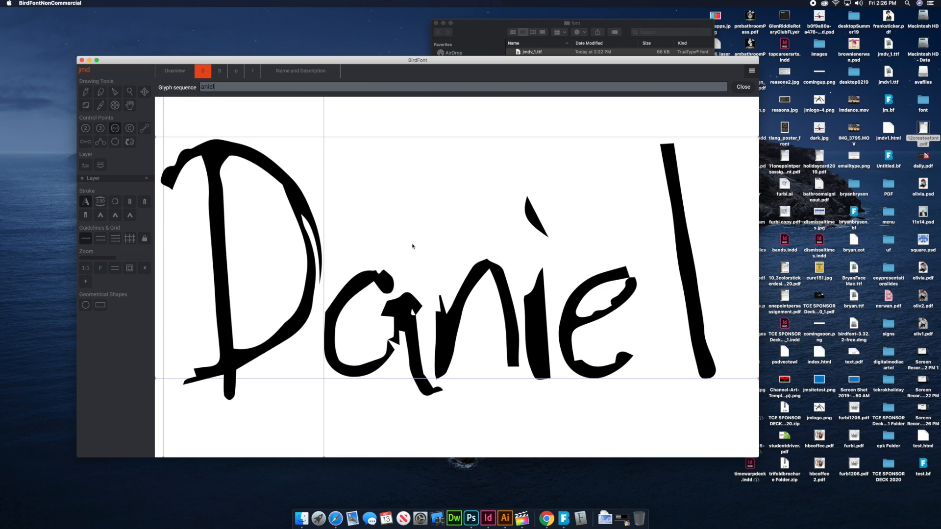
Open the lowercase e glyph and move its right guide inward to the letter's outer edge
click(182, 72)
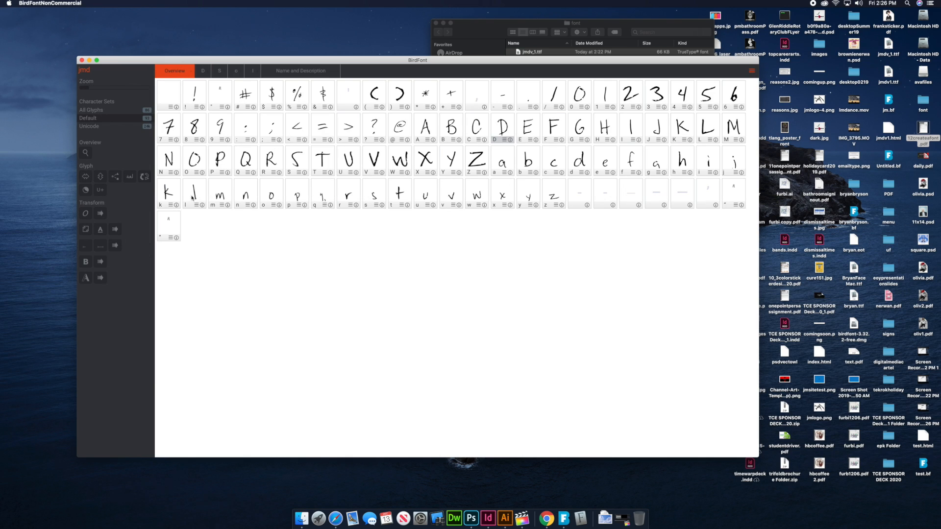
double_click(606, 164)
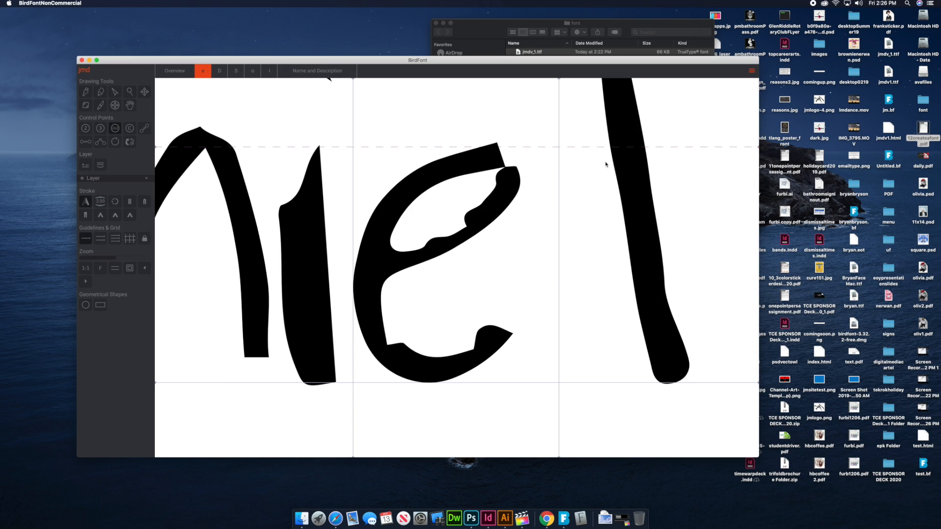
scroll(577, 198, up, 5)
drag(560, 83, 521, 78)
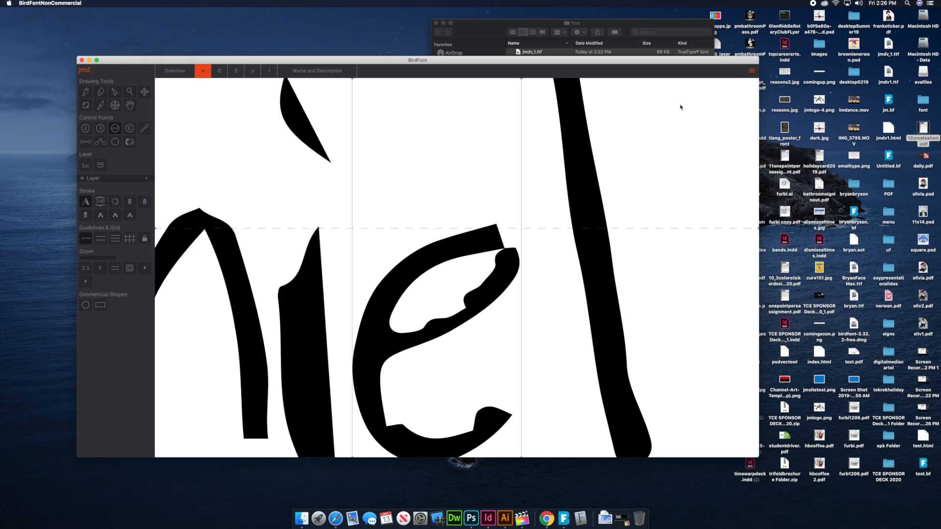
scroll(680, 107, down, 3)
scroll(680, 106, down, 2)
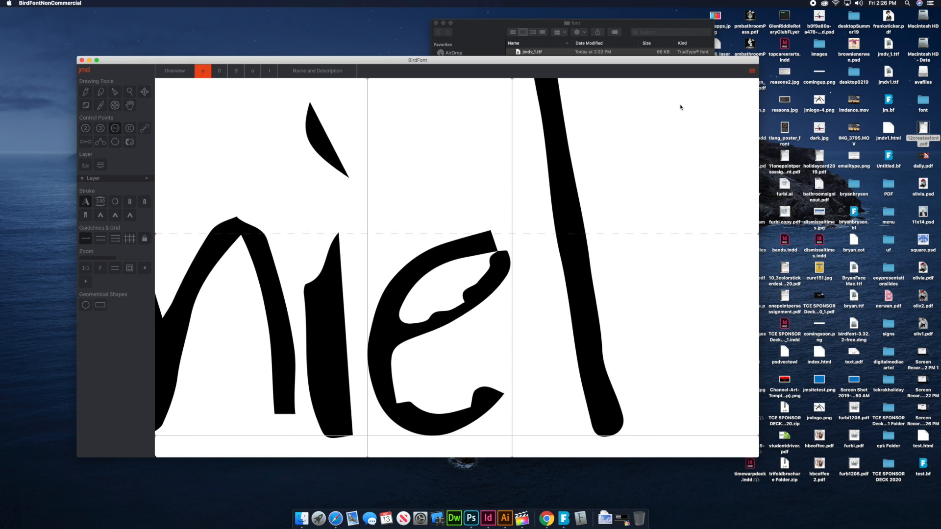
Preview the font and examine how the sample headline, sentence and alphabet read
click(751, 71)
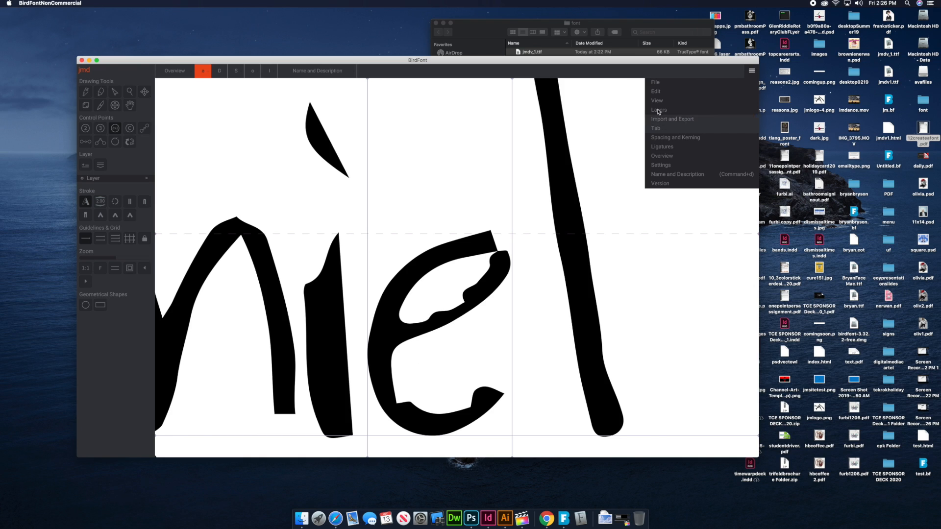
click(678, 122)
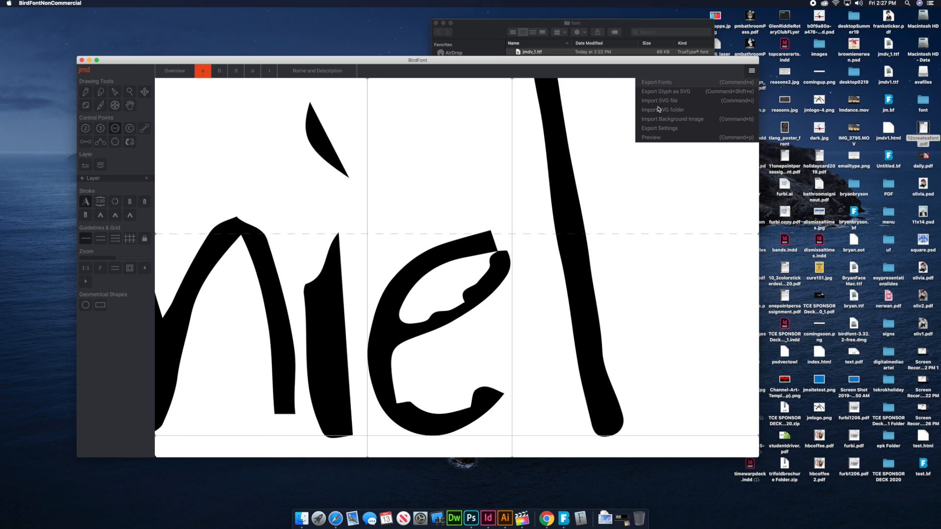
click(654, 139)
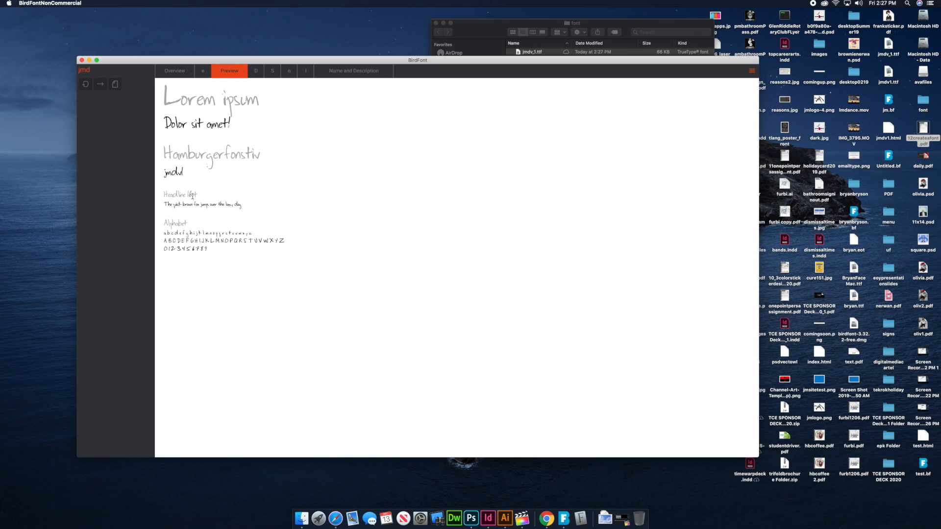
drag(175, 205, 243, 205)
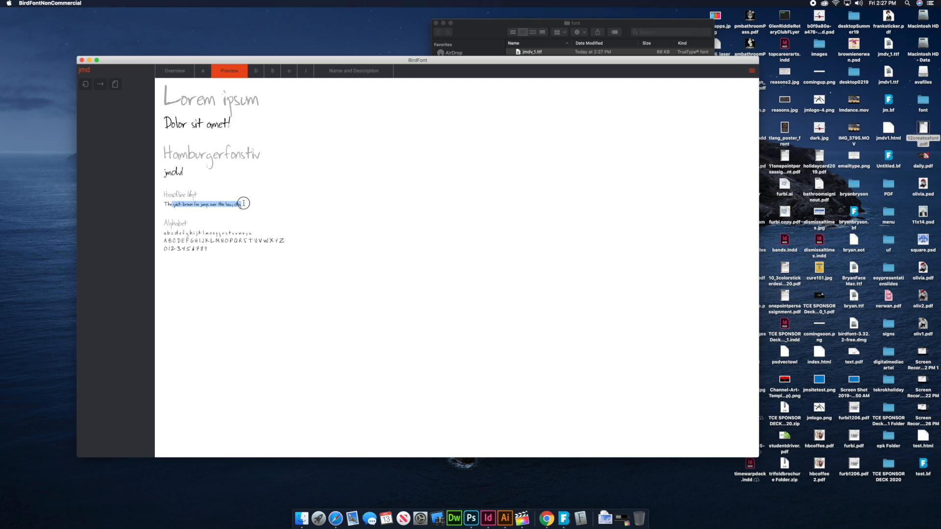
click(209, 206)
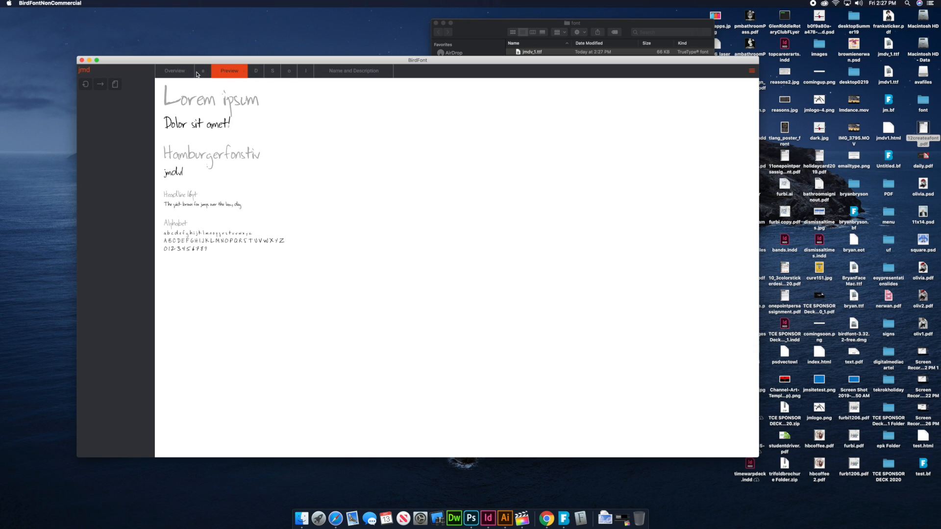
Check the font's name and description, export the fonts, and close the folder window with the exported files
click(355, 72)
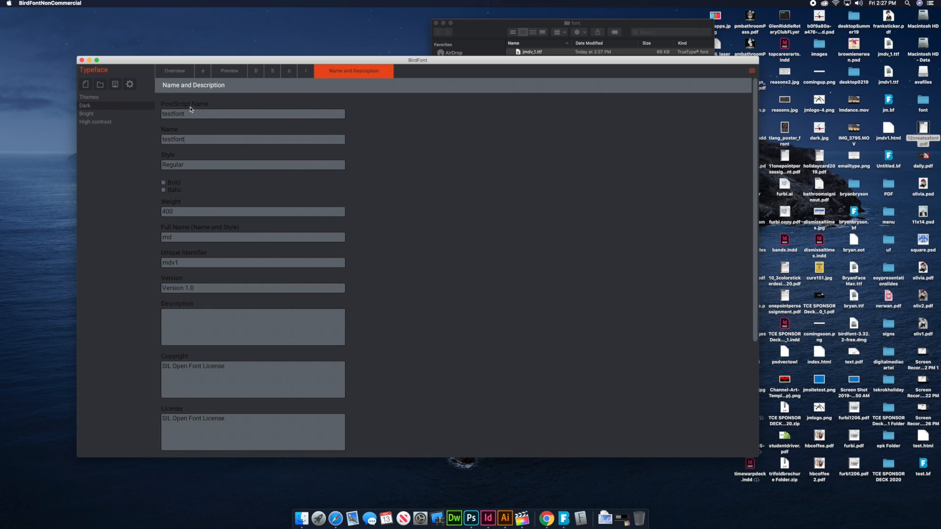
click(751, 70)
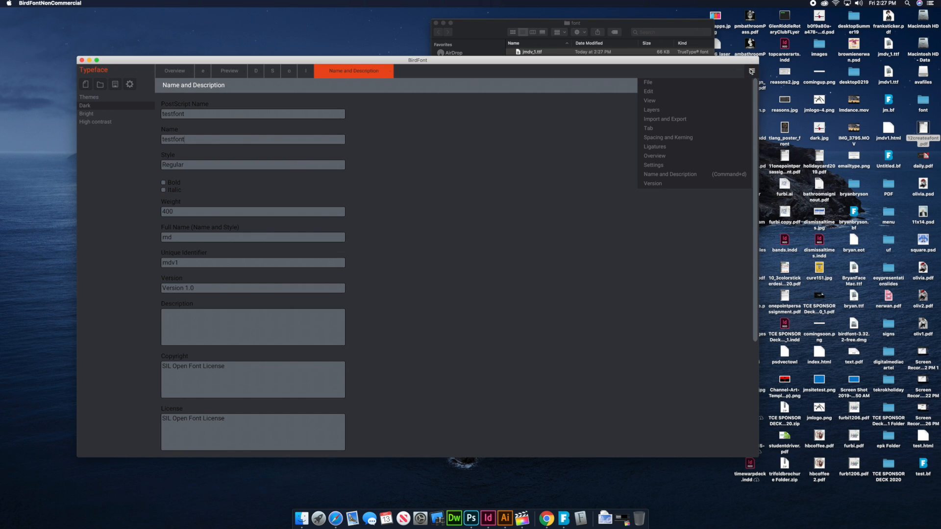
click(671, 119)
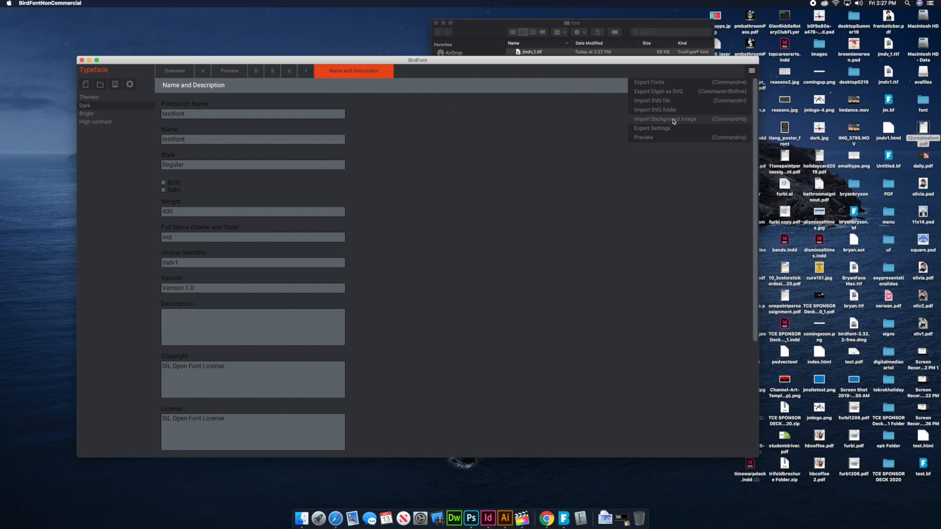
click(657, 85)
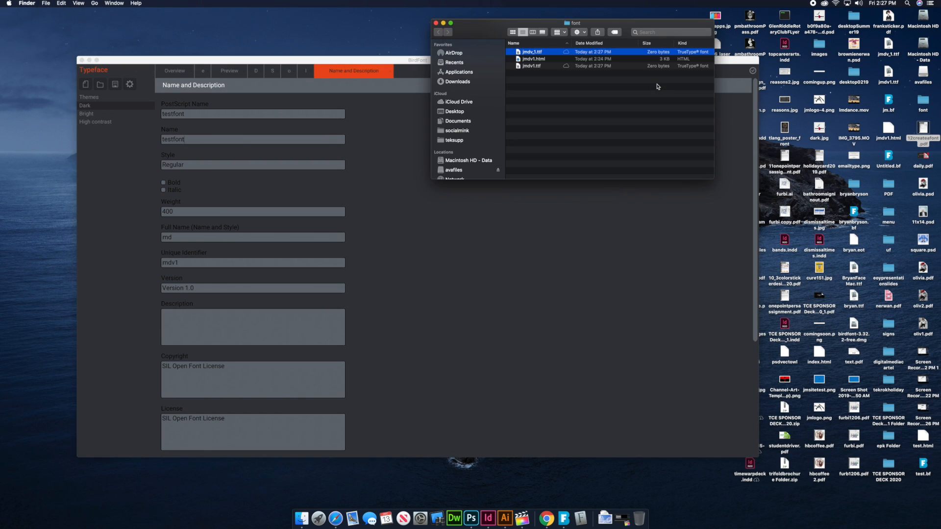
click(435, 23)
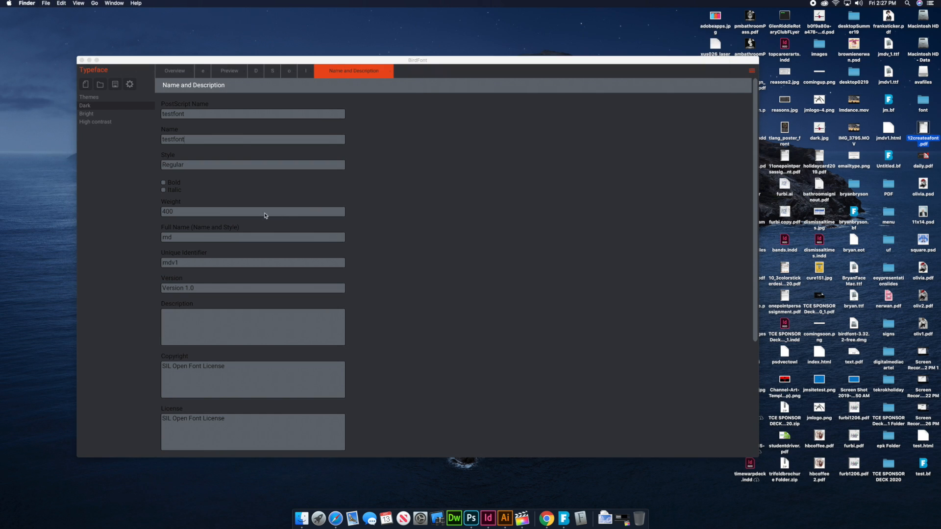
click(752, 71)
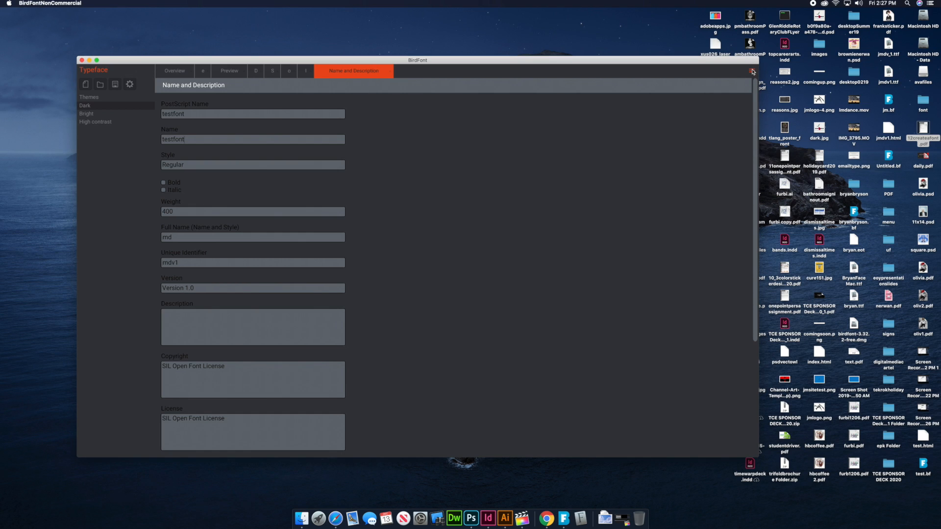
Open the program settings and the export settings, and try to enable OTF as an export format
click(752, 71)
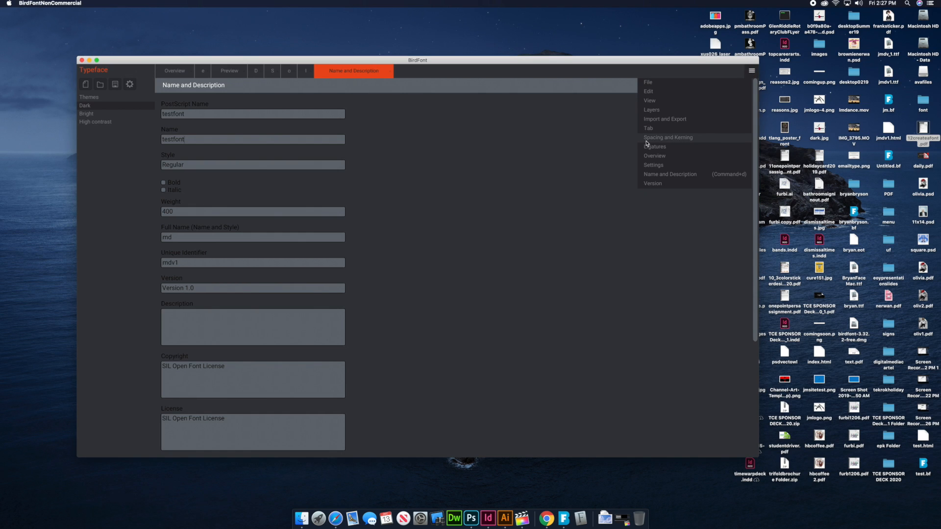
click(652, 166)
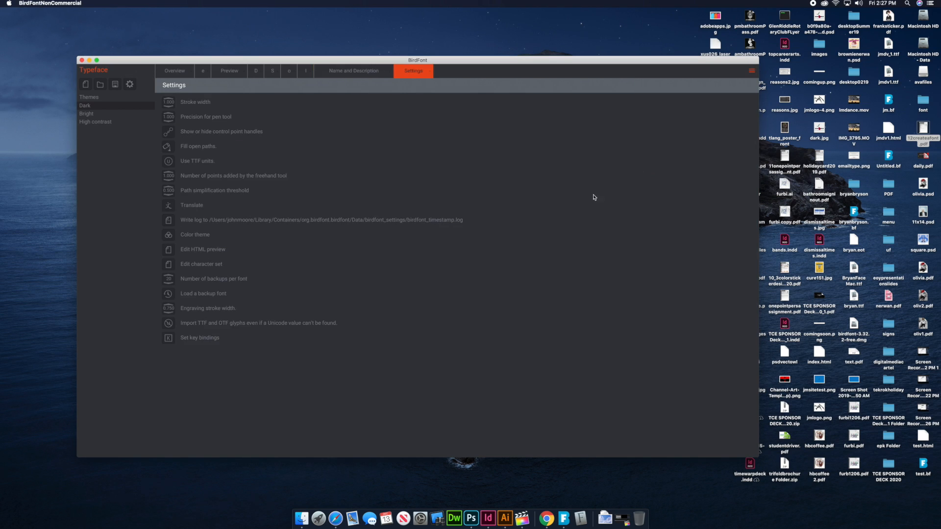
click(752, 72)
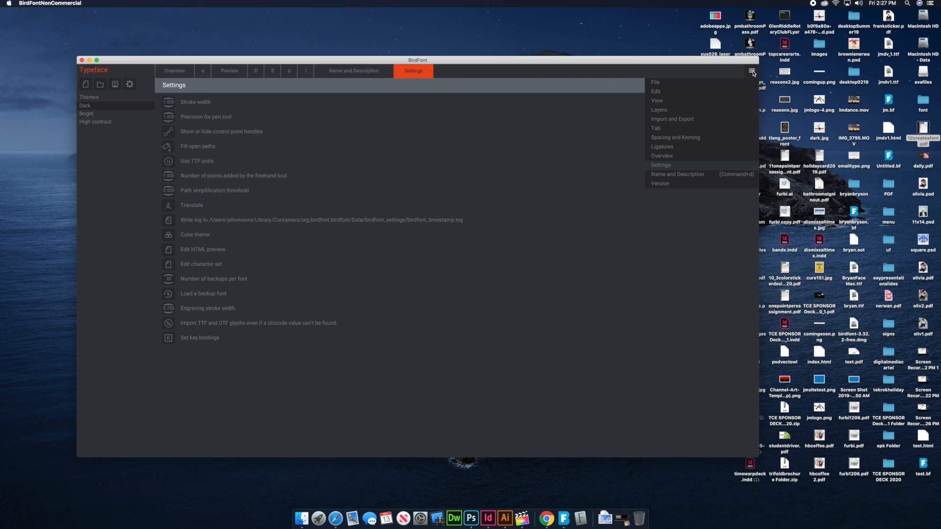
click(664, 120)
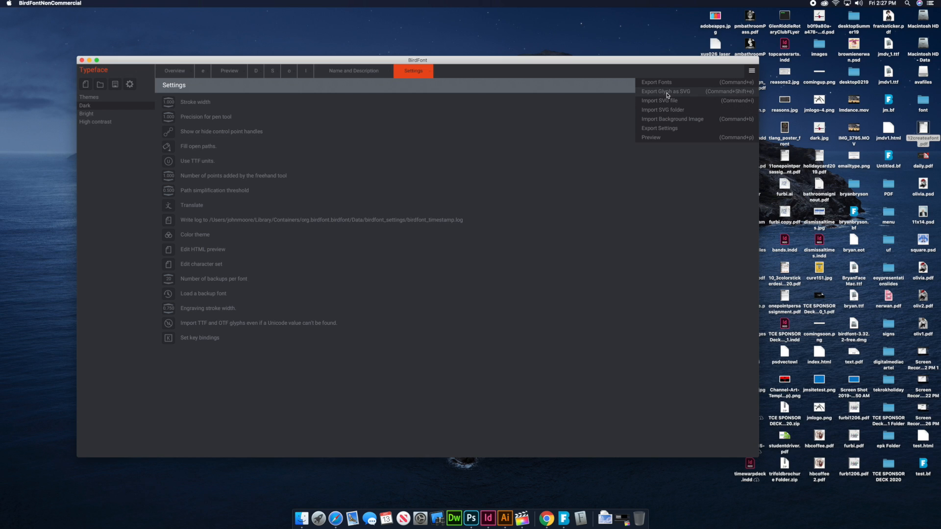
click(665, 128)
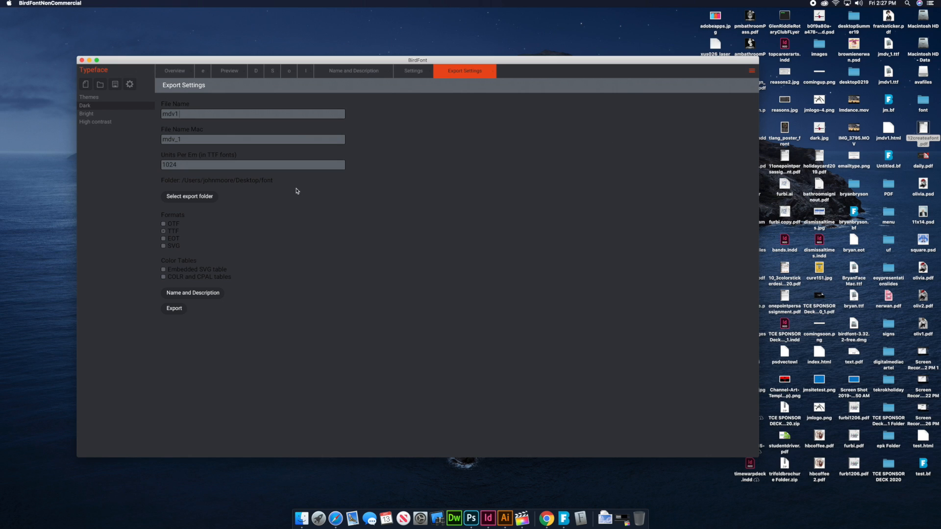
click(164, 224)
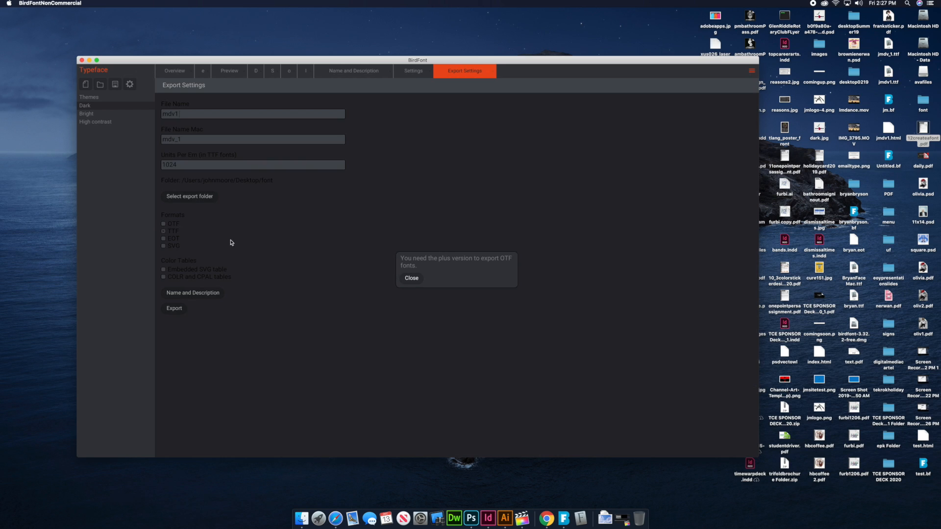
click(413, 279)
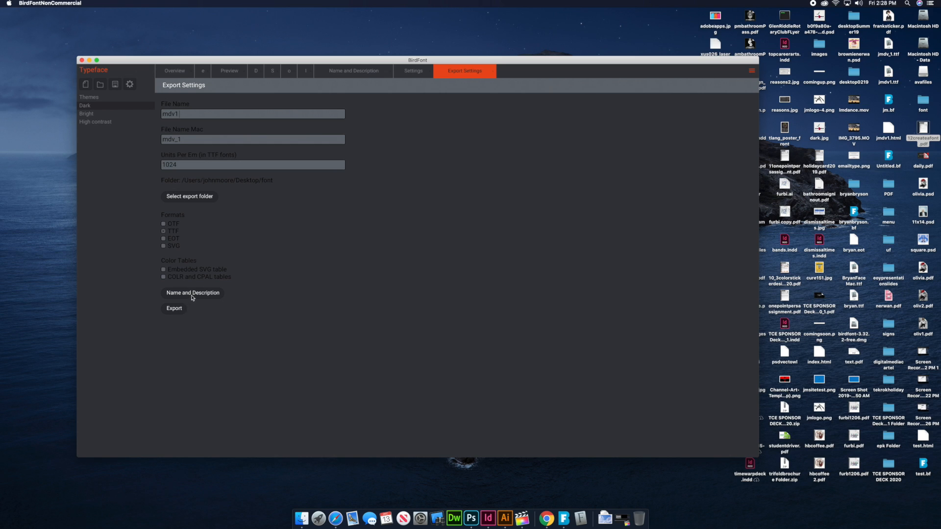
Export the font with the current export settings and quickly preview the exported jmdv1.ttf file in the font folder
click(179, 309)
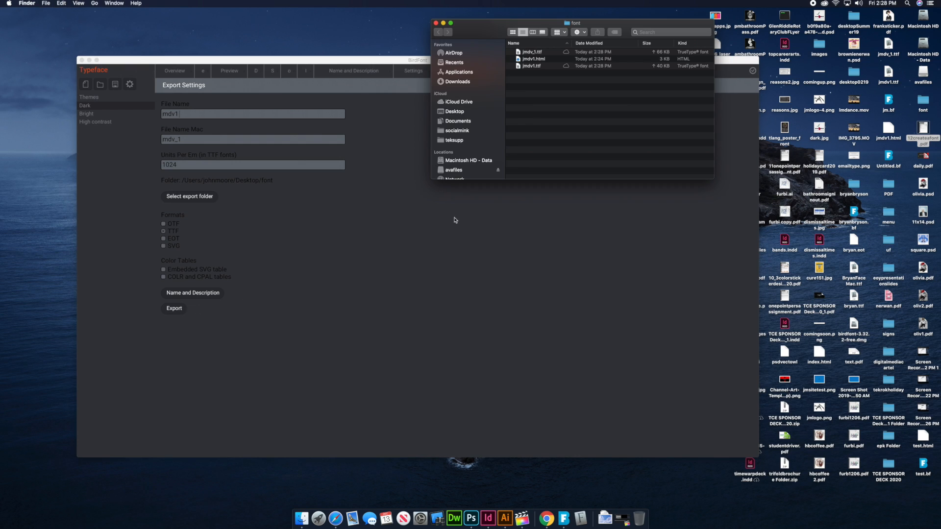
click(520, 67)
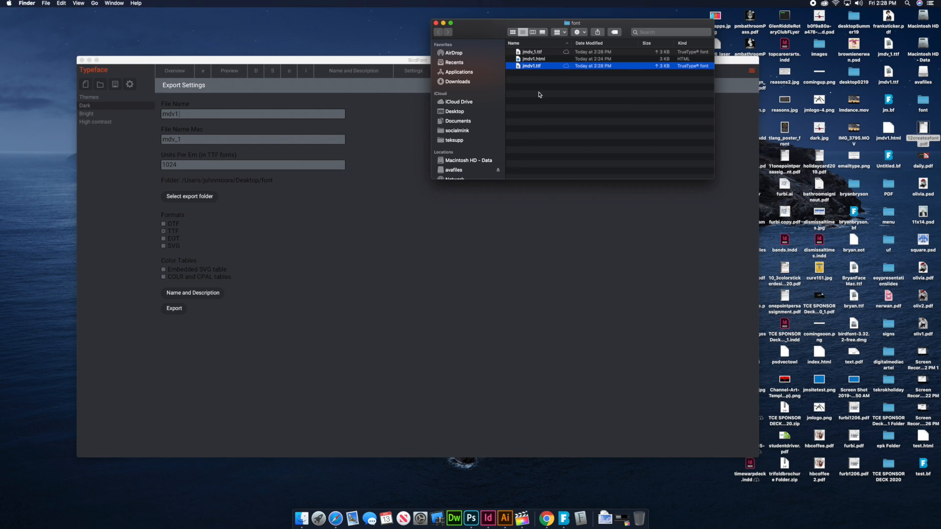
key(space)
key(space)
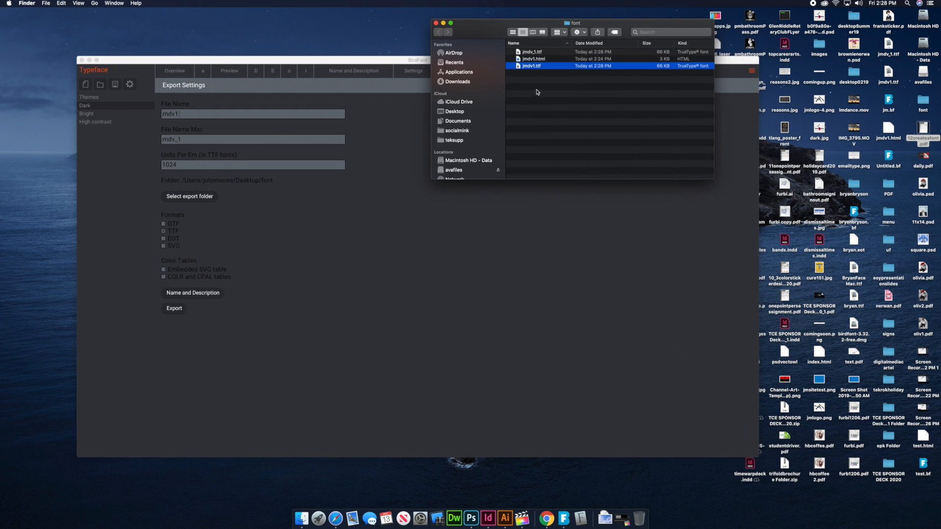